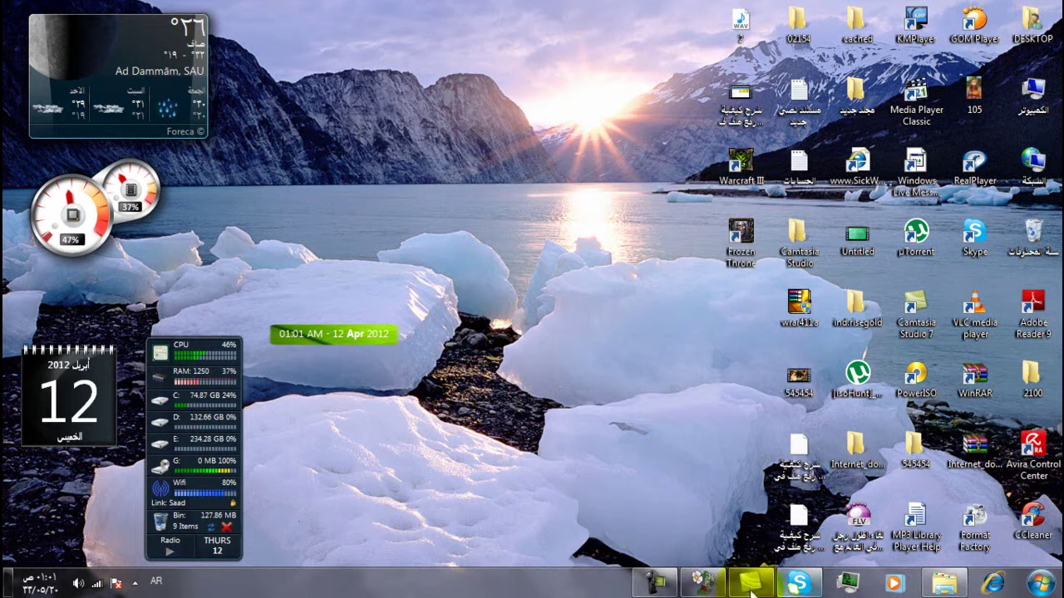
Bring up µTorrent and select the 1.01 GB Warcraft III torrent in the seeding list
left_click(134, 581)
double_click(136, 499)
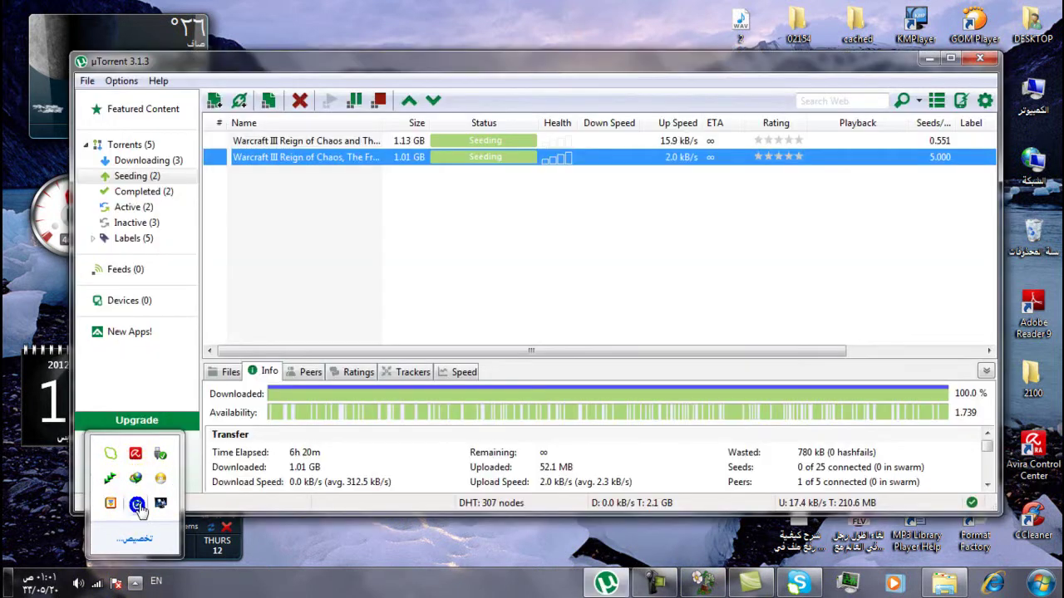
left_click(490, 134)
left_click(477, 212)
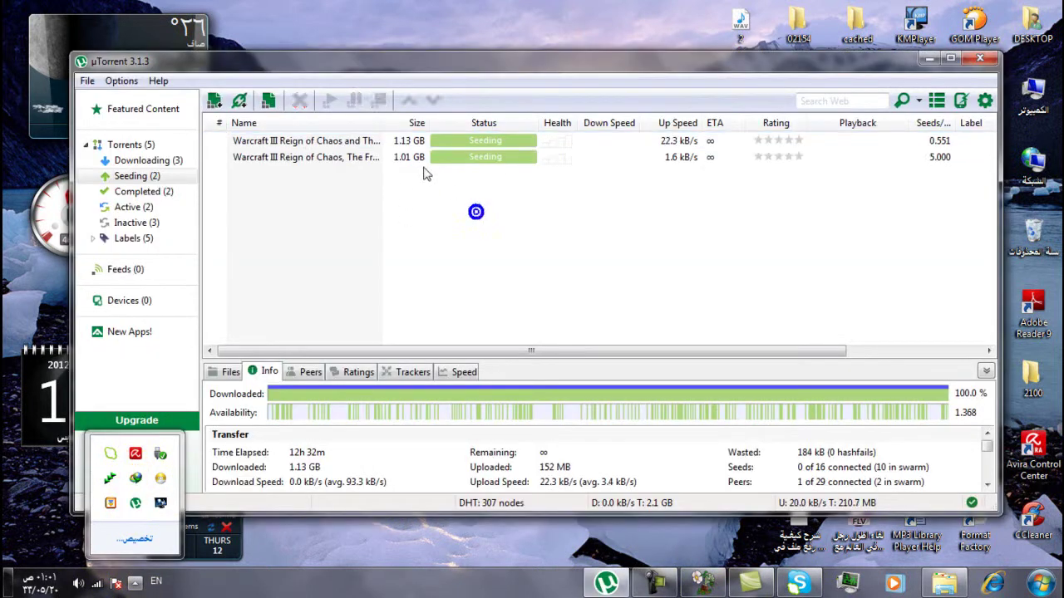
left_click(421, 159)
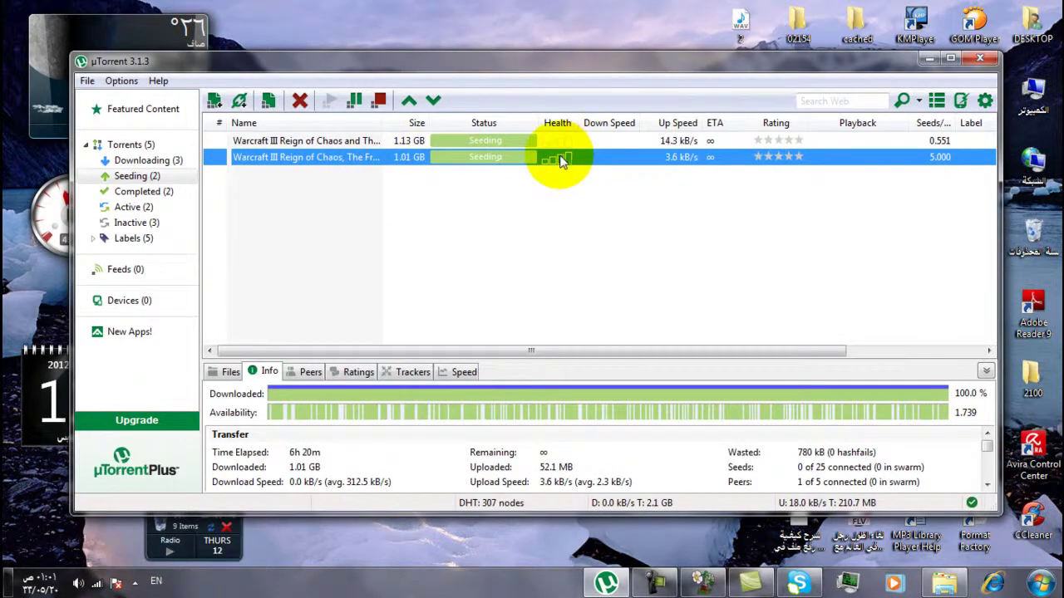
Open the download folder of the 1.01 GB Warcraft III torrent and select the ReadMe and installer files
double_click(562, 158)
left_click(489, 322)
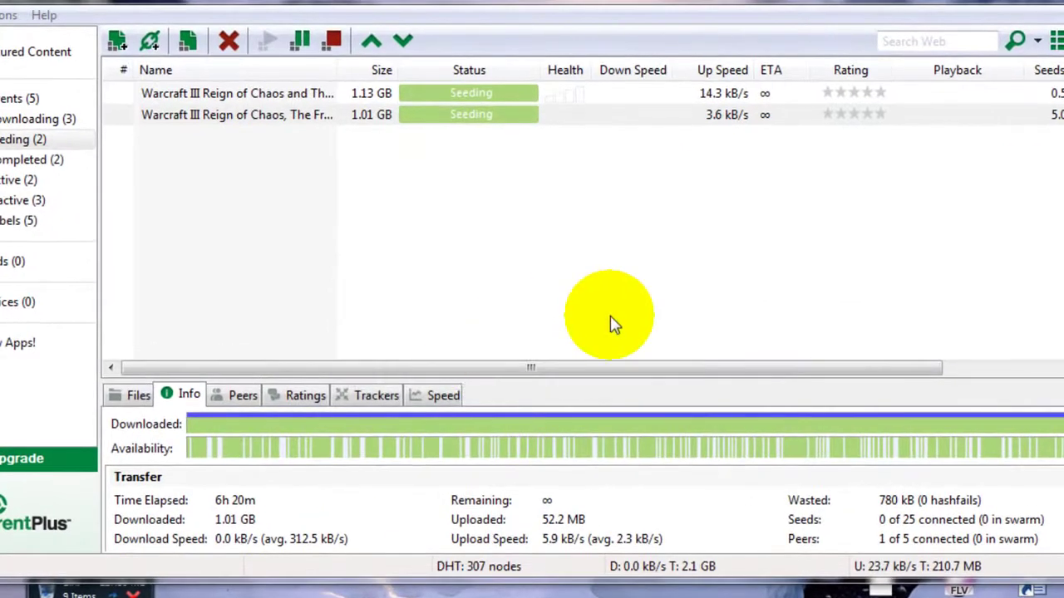
left_click_drag(767, 283, 1017, 29)
left_click(982, 207)
left_click(986, 67)
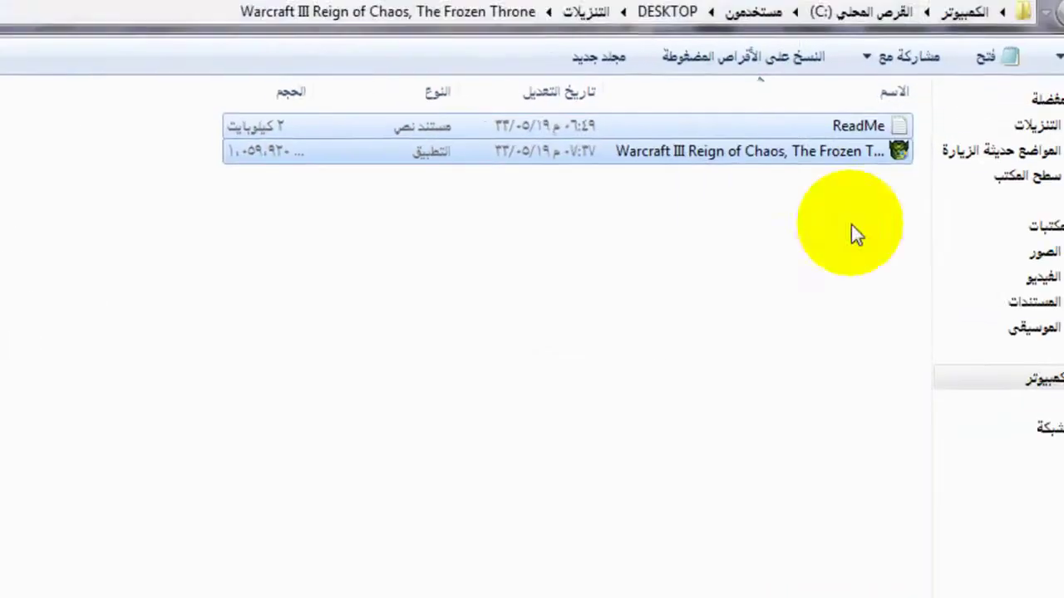
Run the Warcraft III installer and start the installation in the default Program Files\Warcraft III folder
double_click(613, 218)
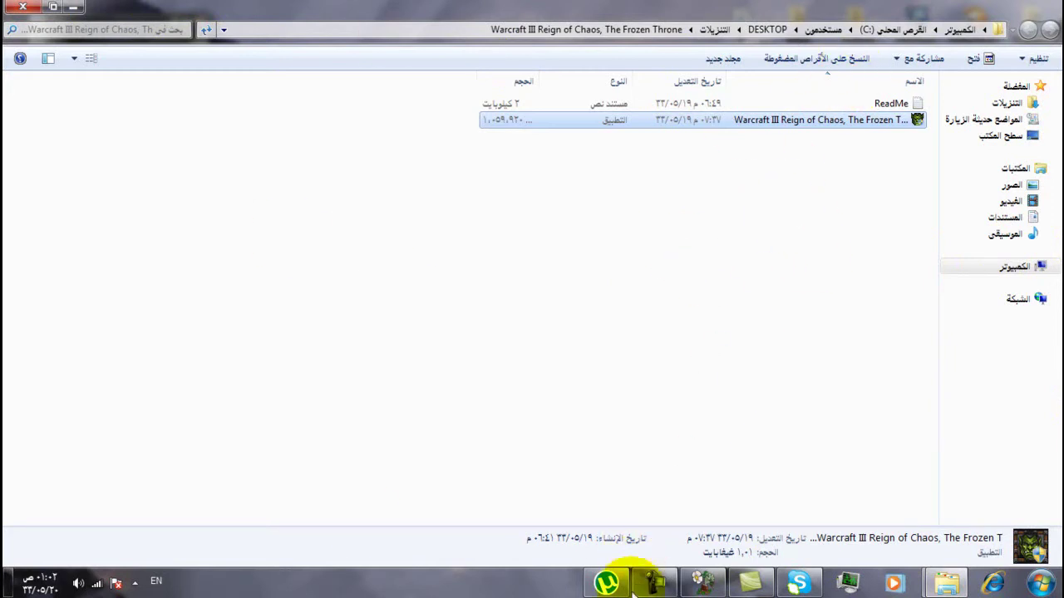
left_click(656, 581)
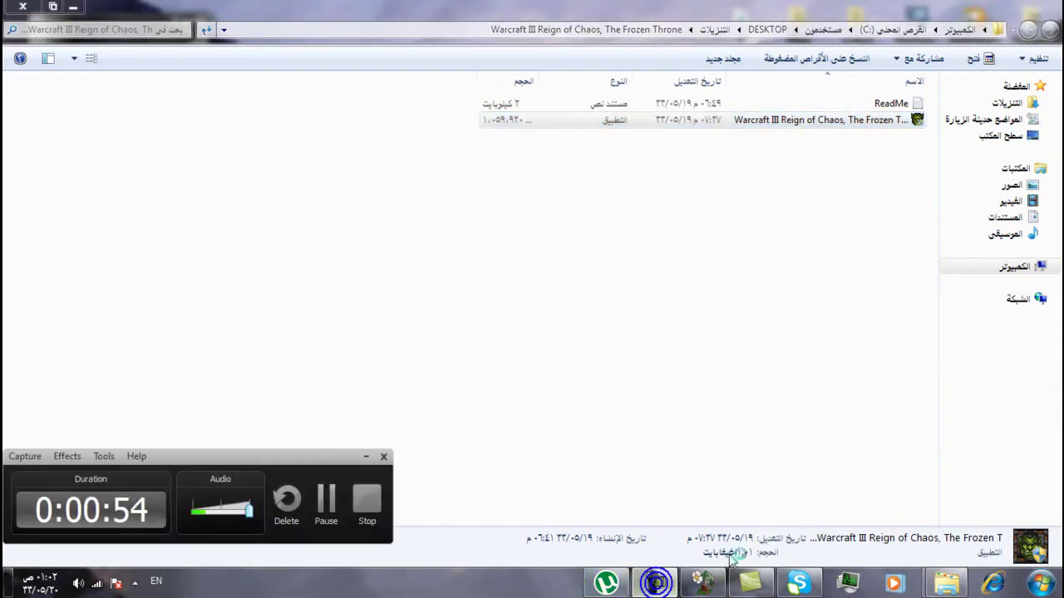
left_click(326, 499)
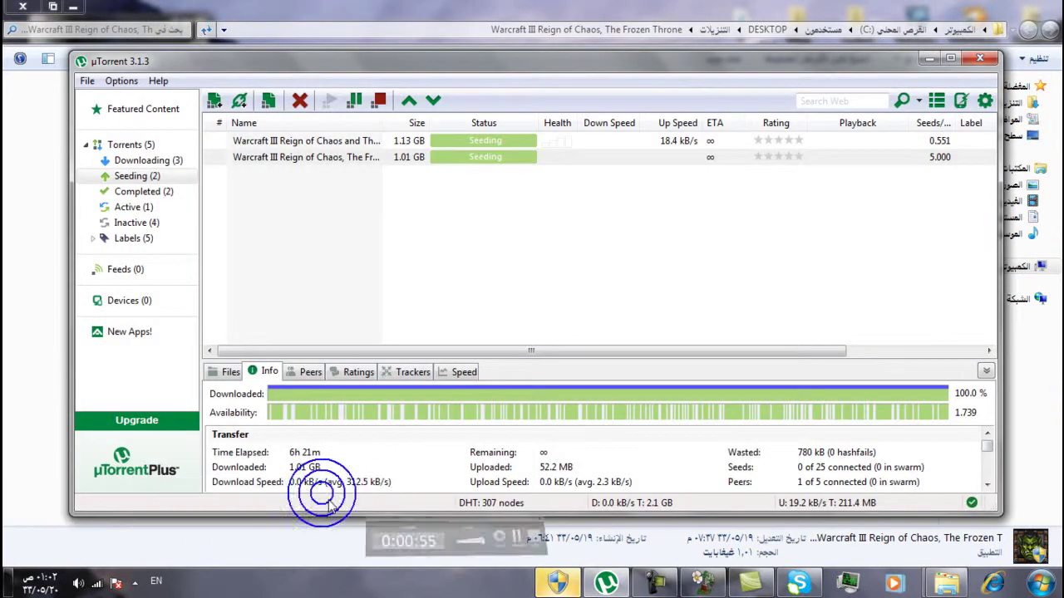
left_click(927, 60)
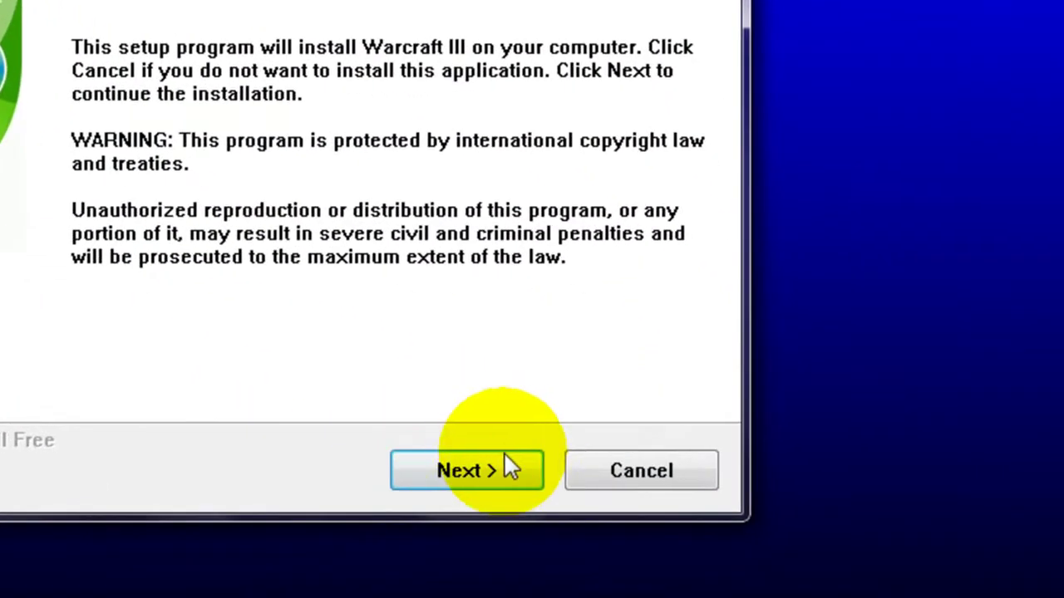
left_click(640, 502)
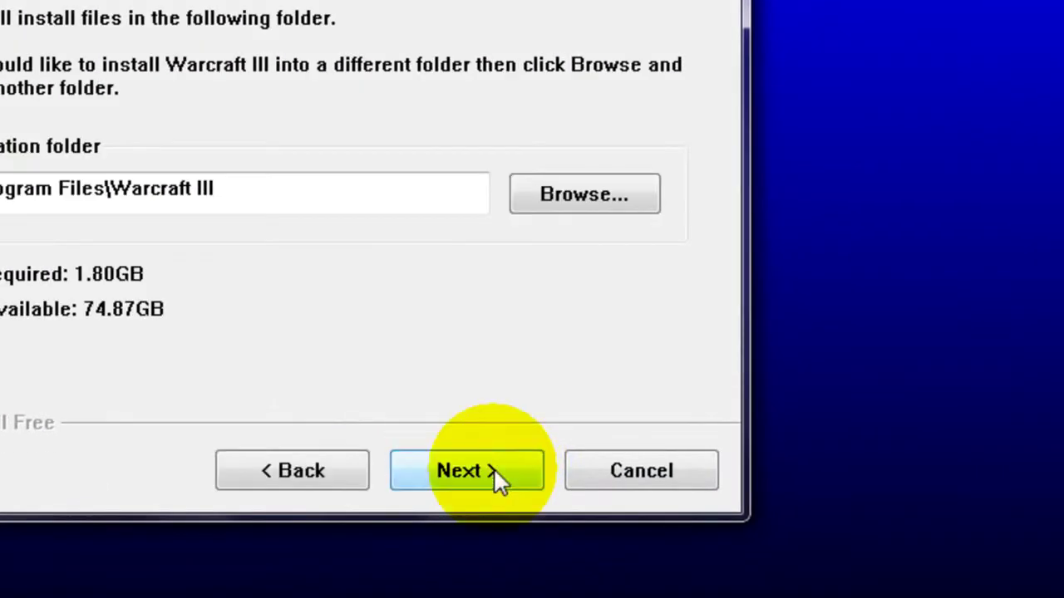
left_click(494, 471)
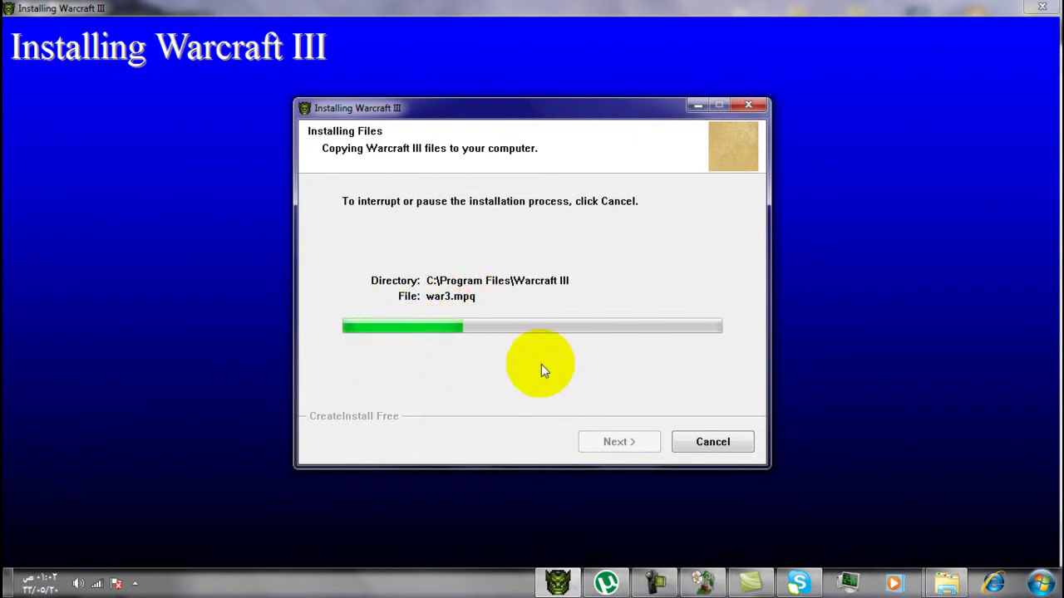
left_click_drag(541, 108, 682, 9)
left_click_drag(712, 49, 578, 129)
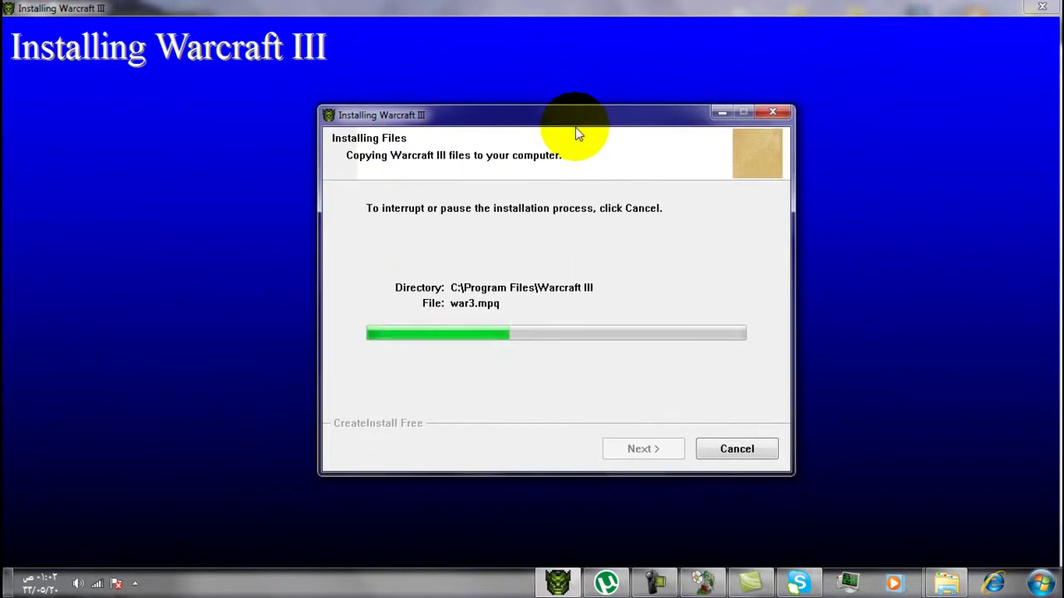
left_click(681, 341)
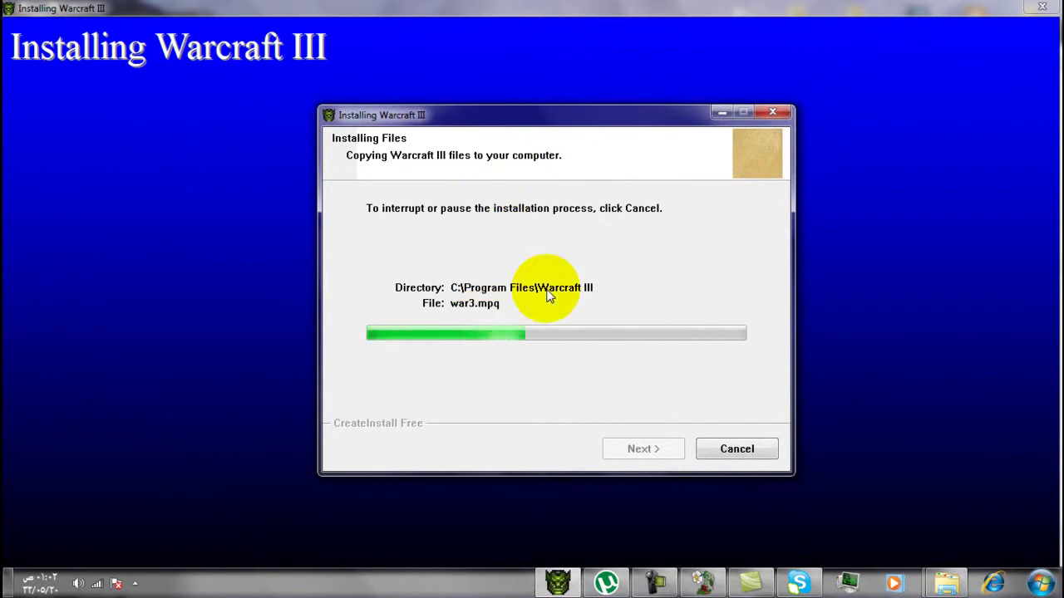
left_click_drag(541, 117, 600, 139)
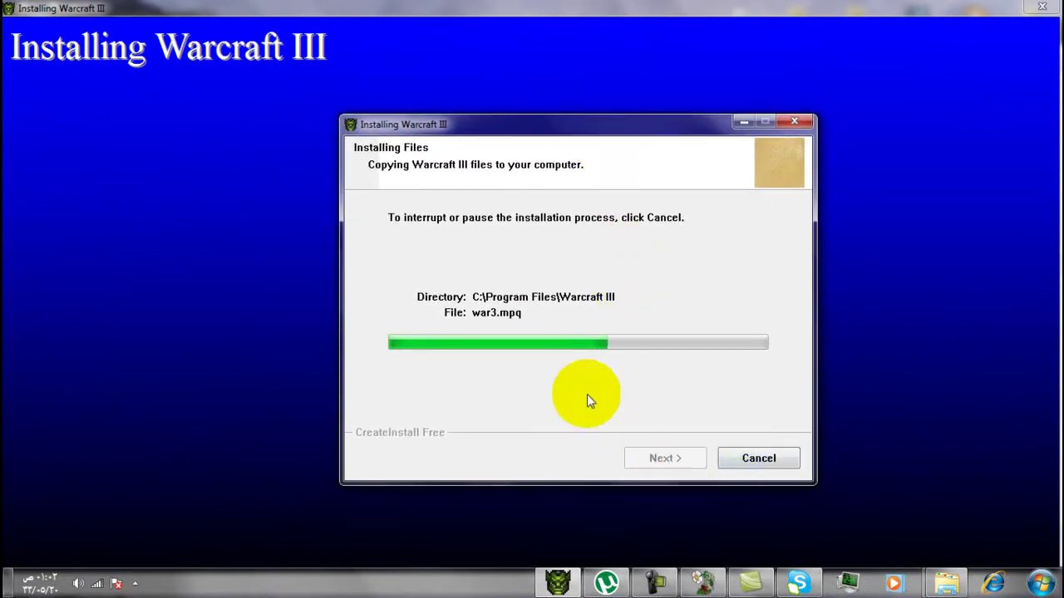
left_click_drag(685, 122, 738, 162)
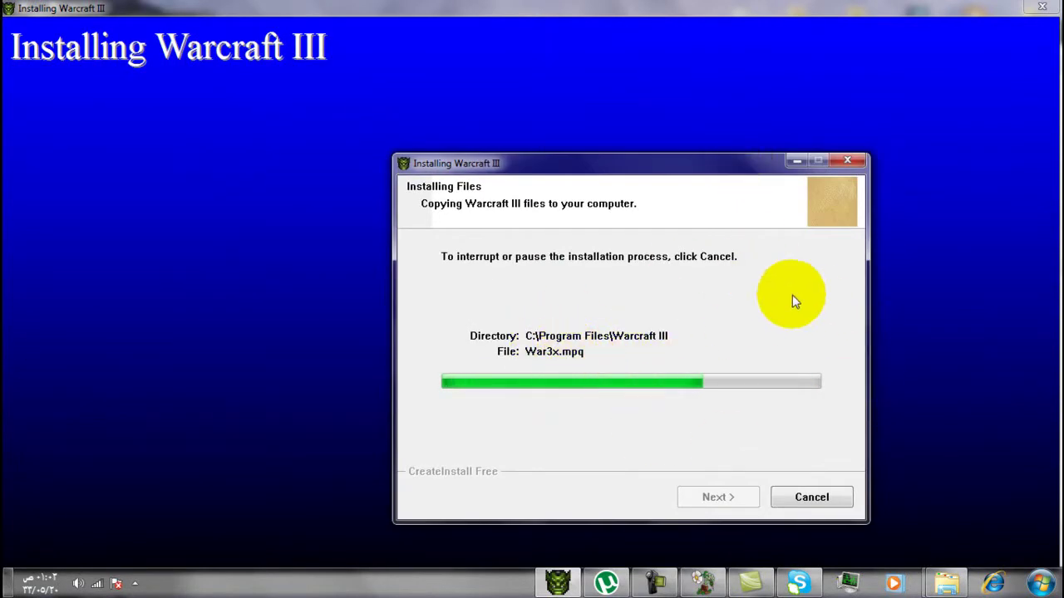
left_click_drag(606, 168, 472, 154)
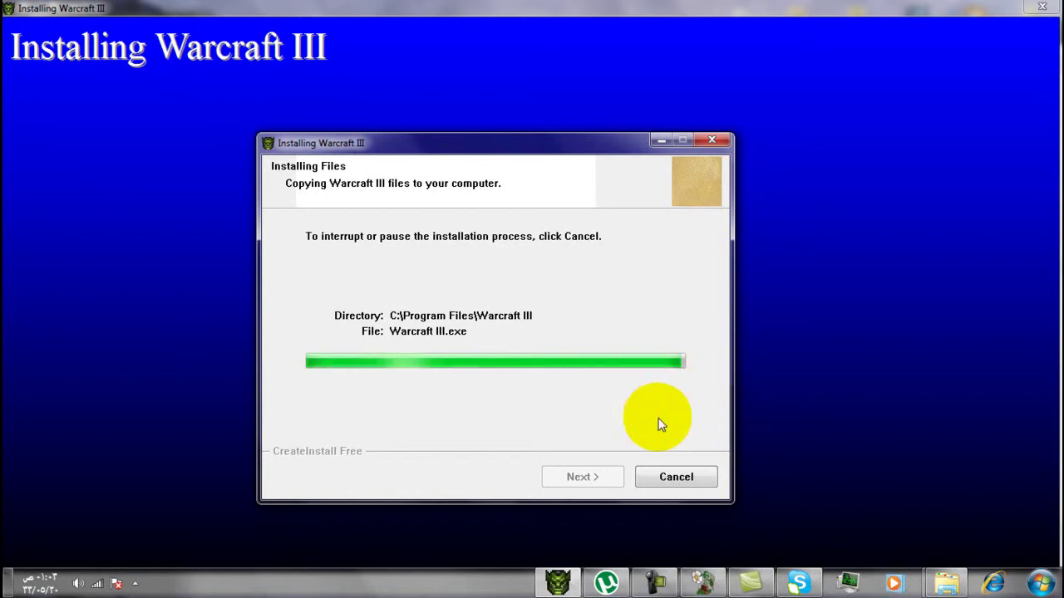
Finish the Warcraft III installer and close the download folder window
left_click(655, 582)
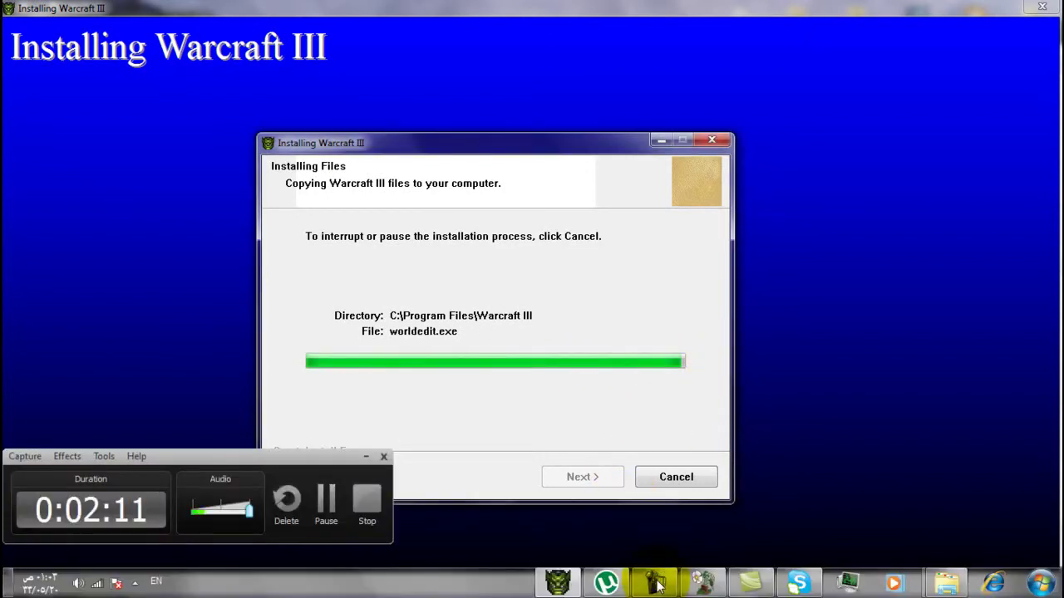
left_click(687, 477)
left_click(22, 5)
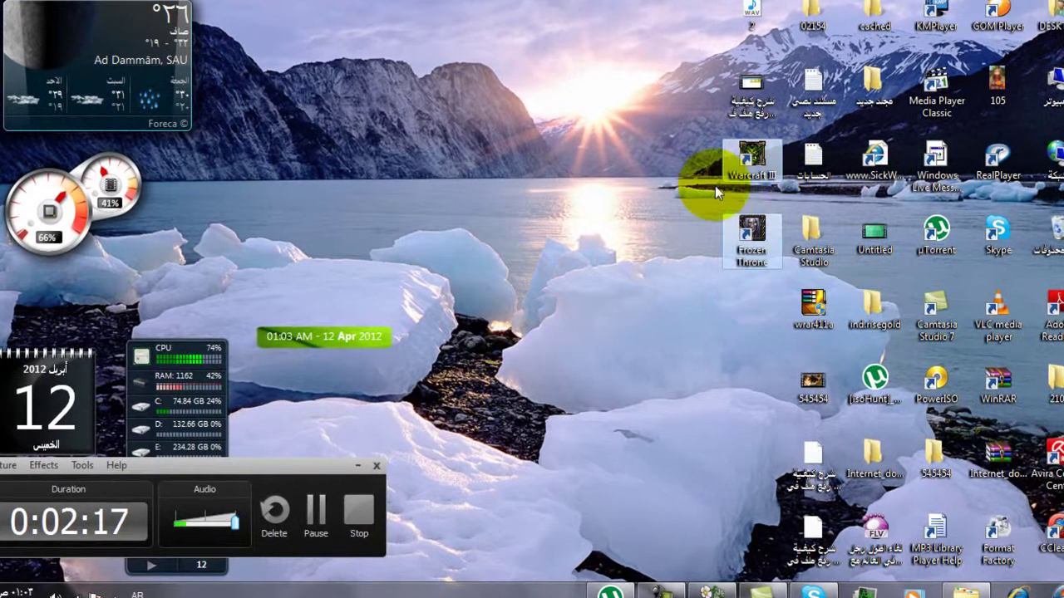
Move the Warcraft III and Frozen Throne shortcuts to an empty part of the desktop and change the desktop icon view
left_click_drag(757, 173, 635, 245)
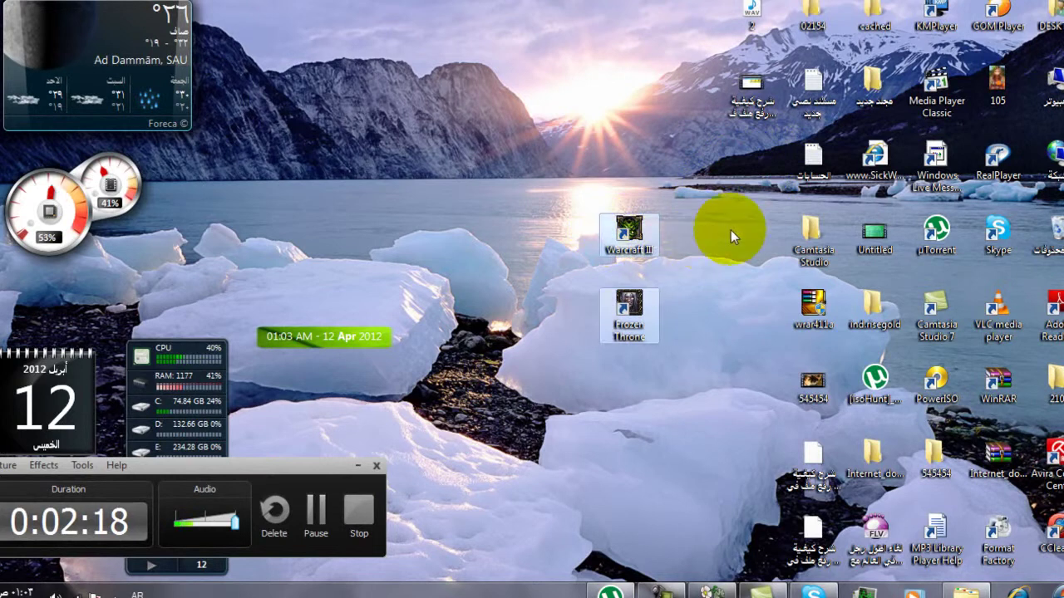
right_click(731, 237)
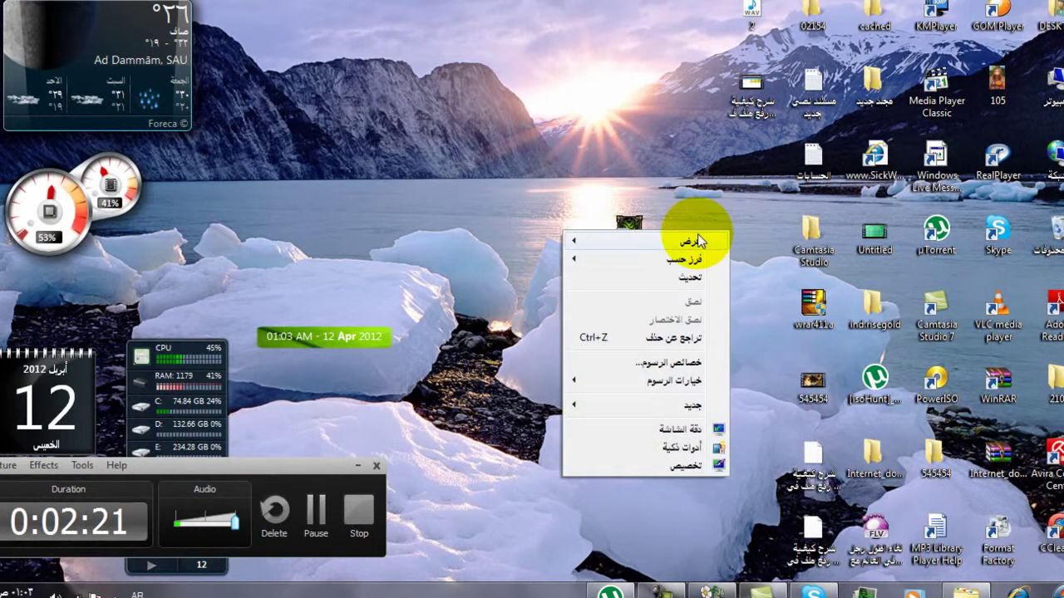
mouse_move(706, 240)
left_click(523, 261)
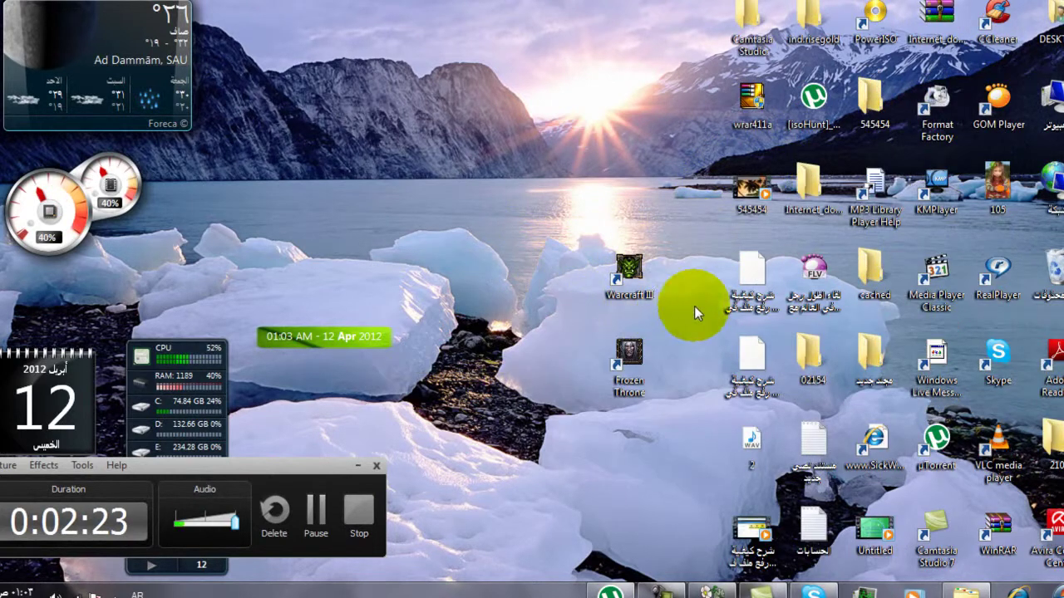
Launch Frozen Throne from its desktop shortcut
left_click_drag(690, 239, 631, 157)
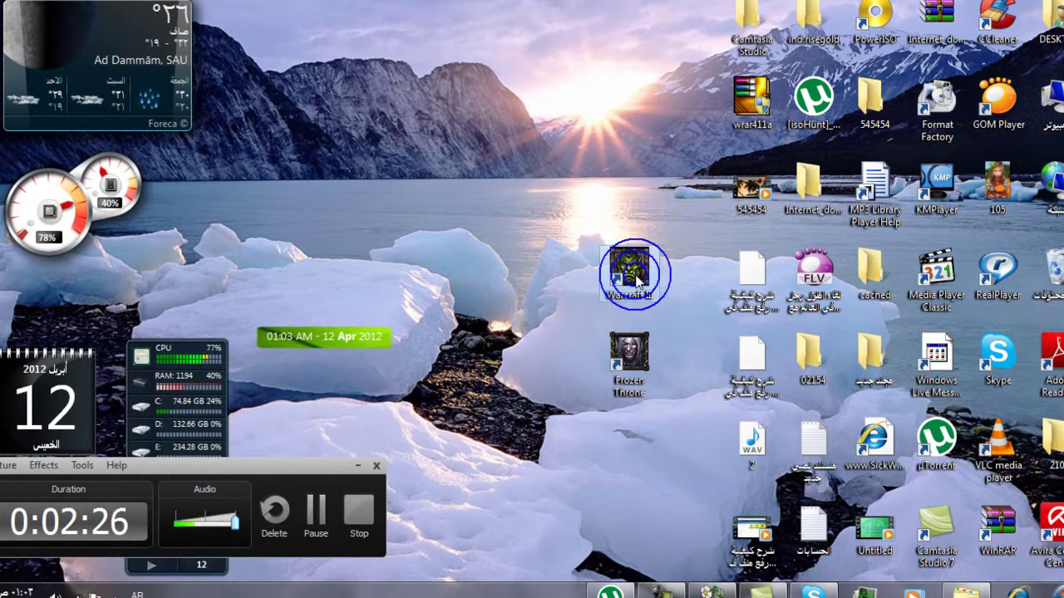
left_click(640, 390)
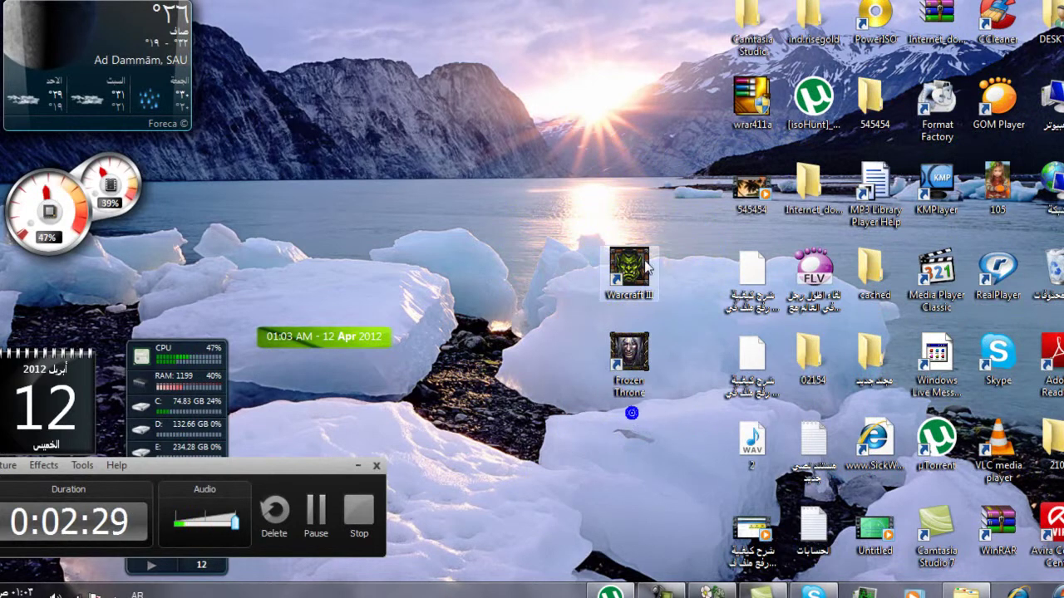
double_click(645, 361)
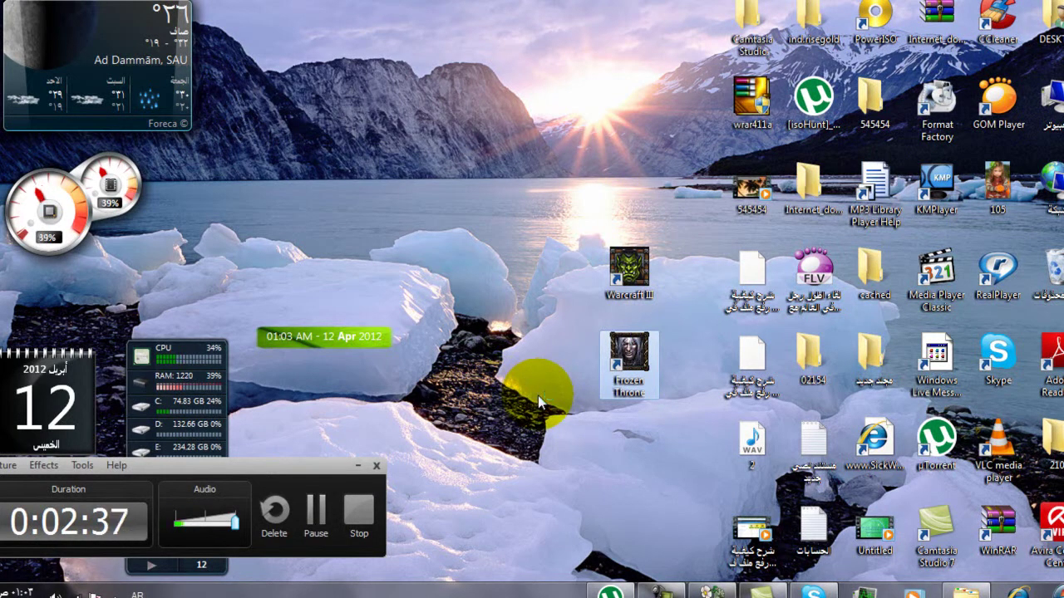
left_click_drag(572, 447, 649, 338)
right_click(649, 337)
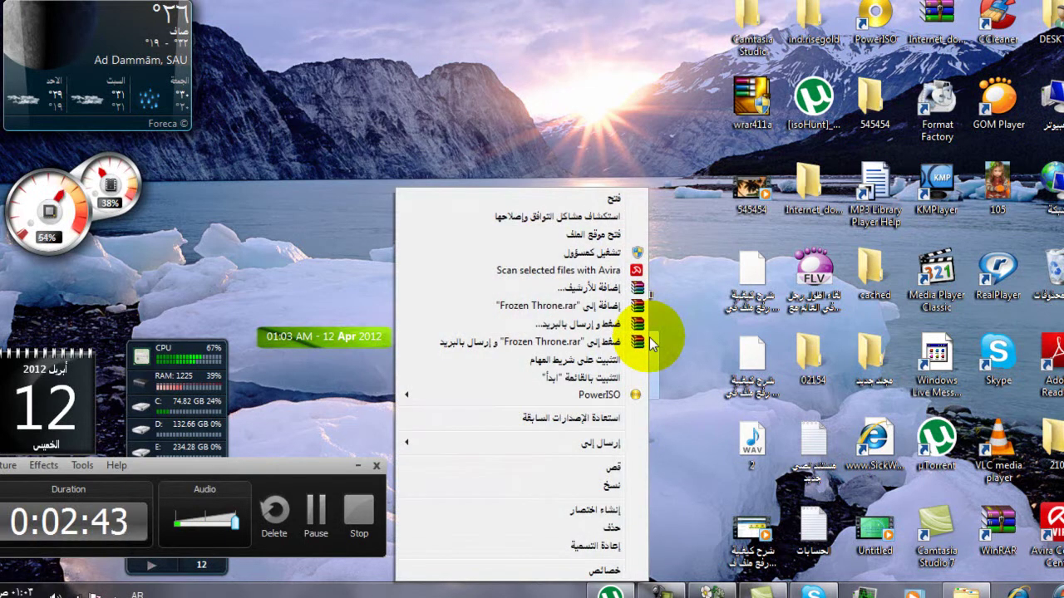
left_click(614, 198)
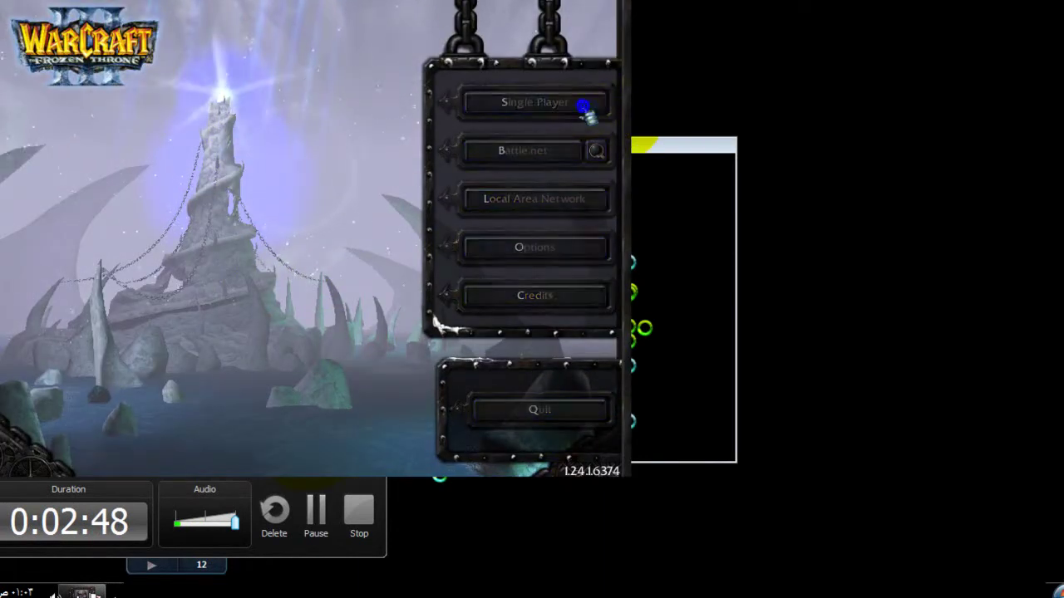
Create the single-player profile 54 and open the custom game setup
left_click(584, 104)
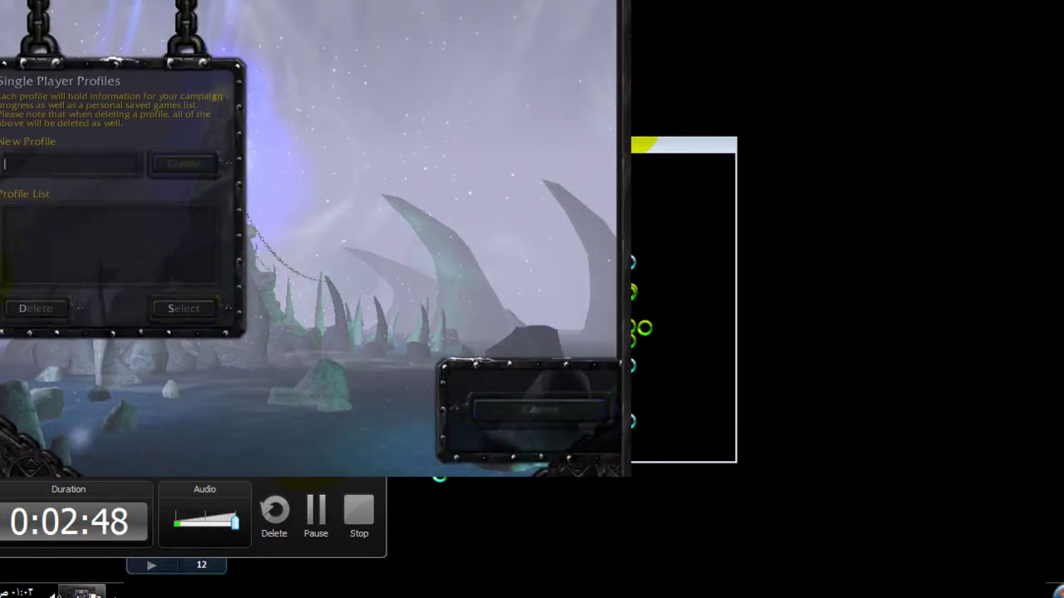
type("4")
key("Return")
double_click(36, 217)
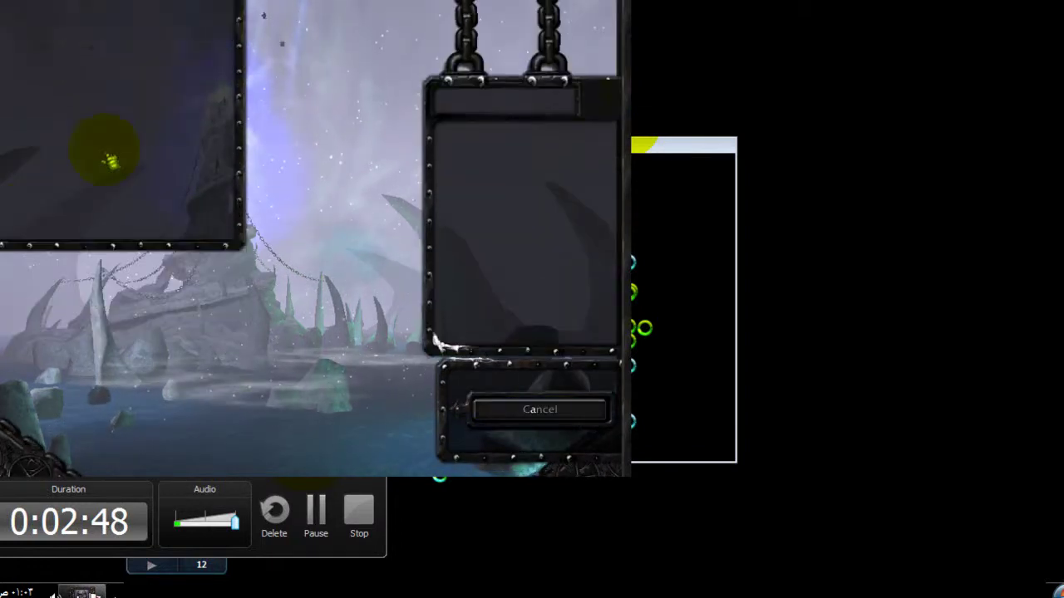
left_click(523, 300)
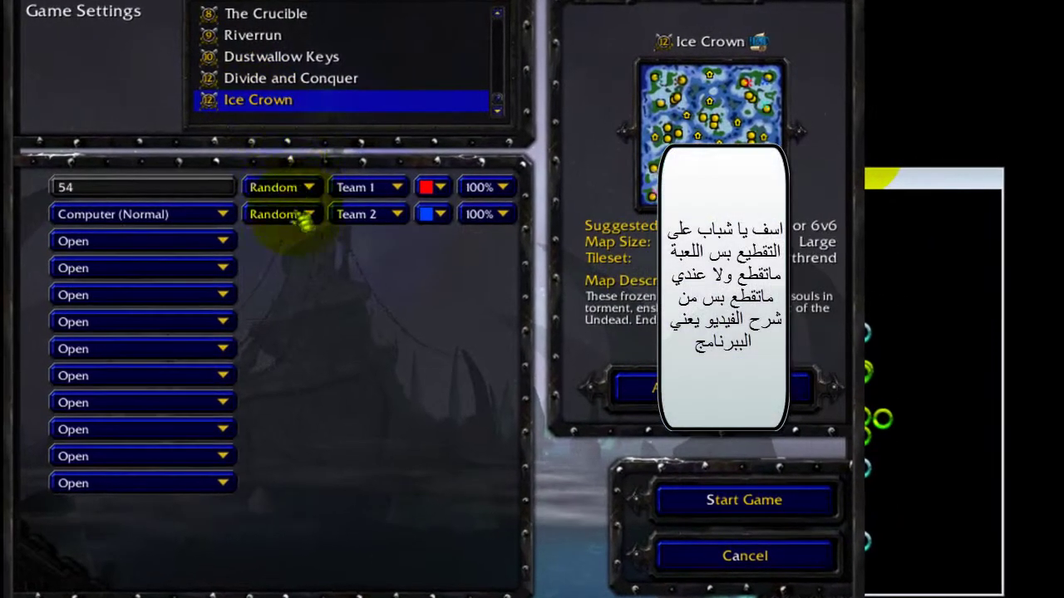
Try Human and Orc as the computer opponent's race, and set it to Night Elf
left_click(302, 216)
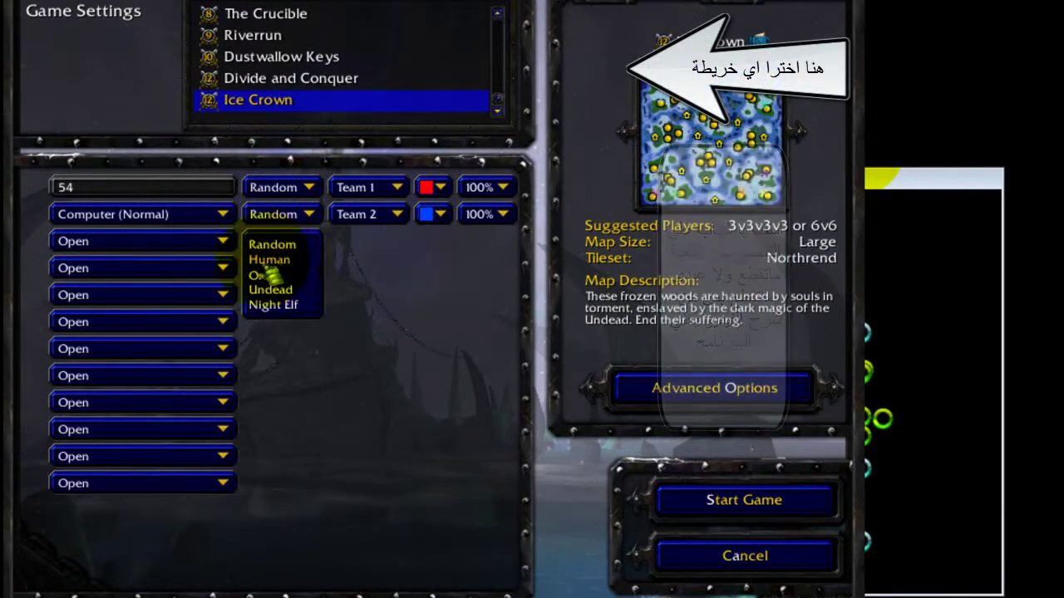
left_click(266, 259)
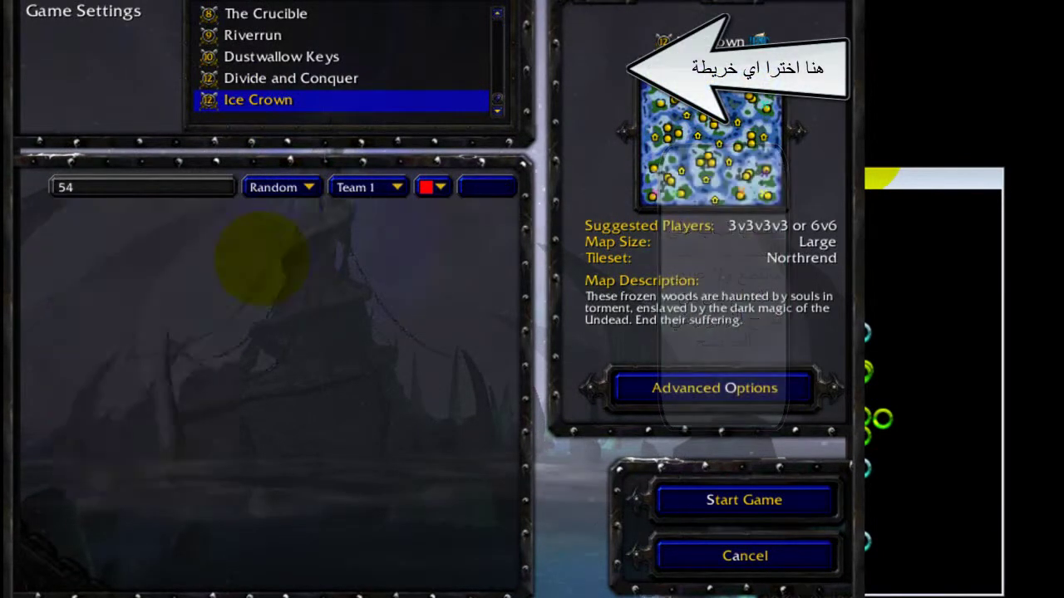
left_click(298, 216)
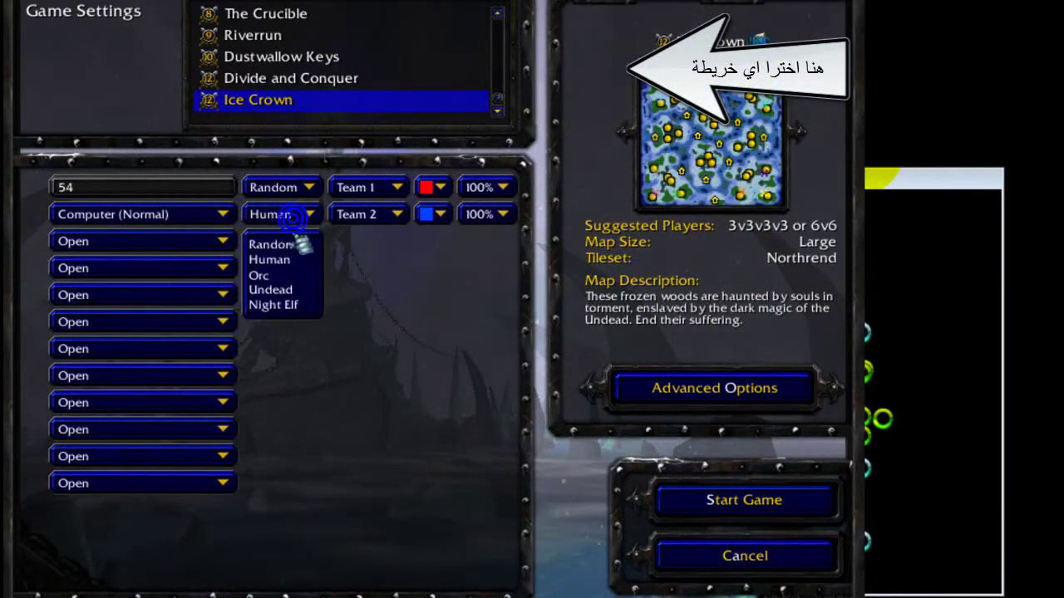
left_click(259, 272)
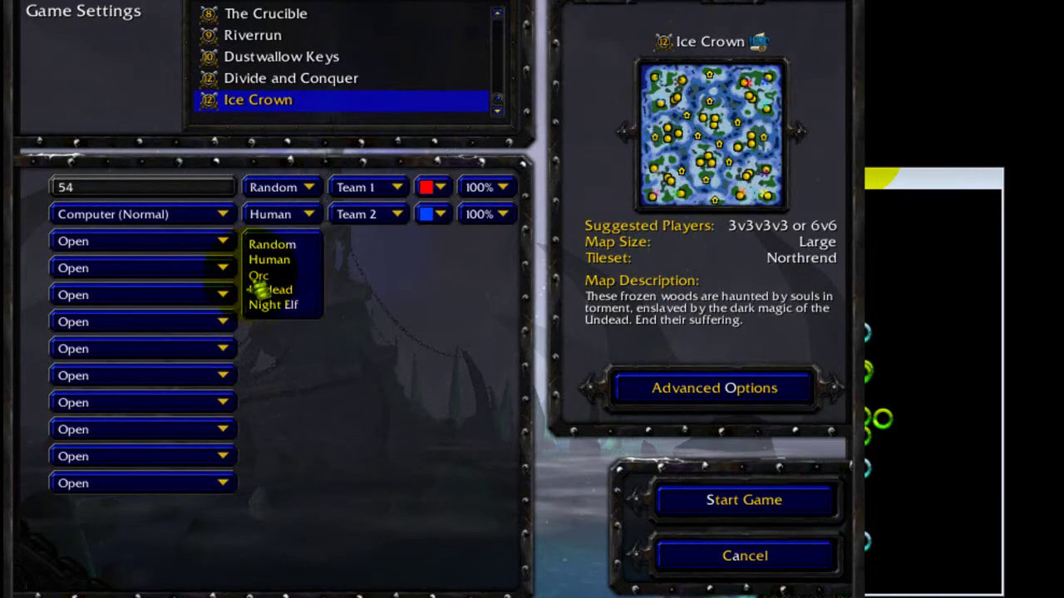
left_click(260, 275)
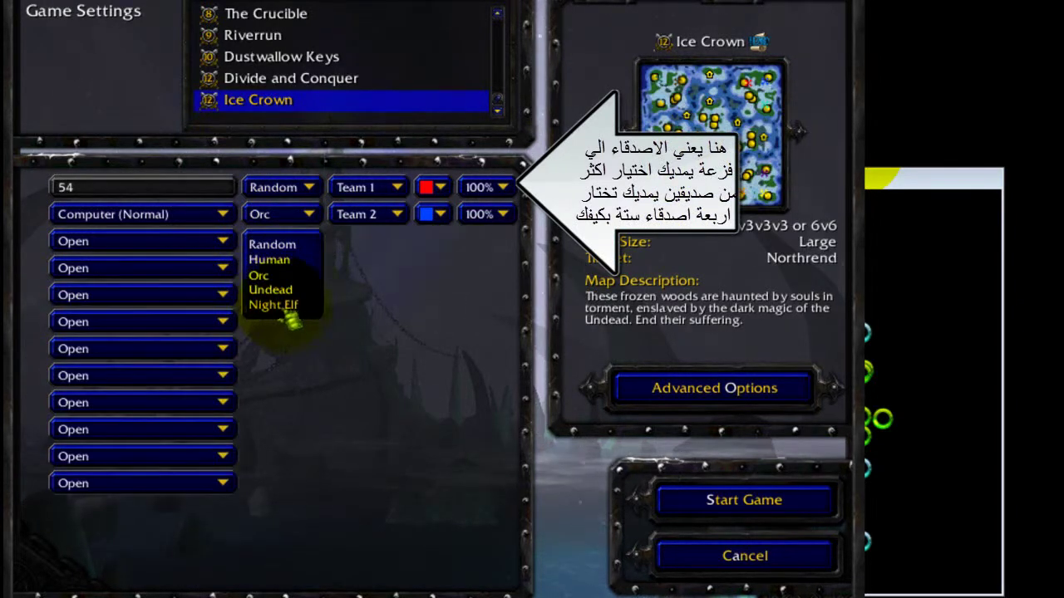
left_click(274, 305)
left_click(283, 188)
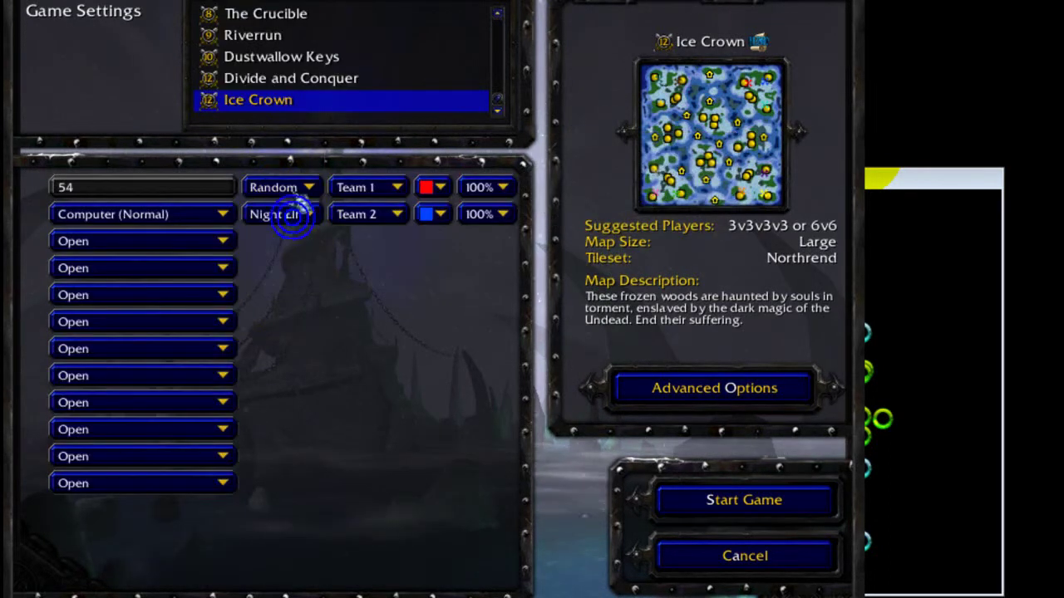
Set the race of player 54 to Night Elf in the custom game settings
left_click(300, 187)
left_click(282, 188)
left_click(273, 231)
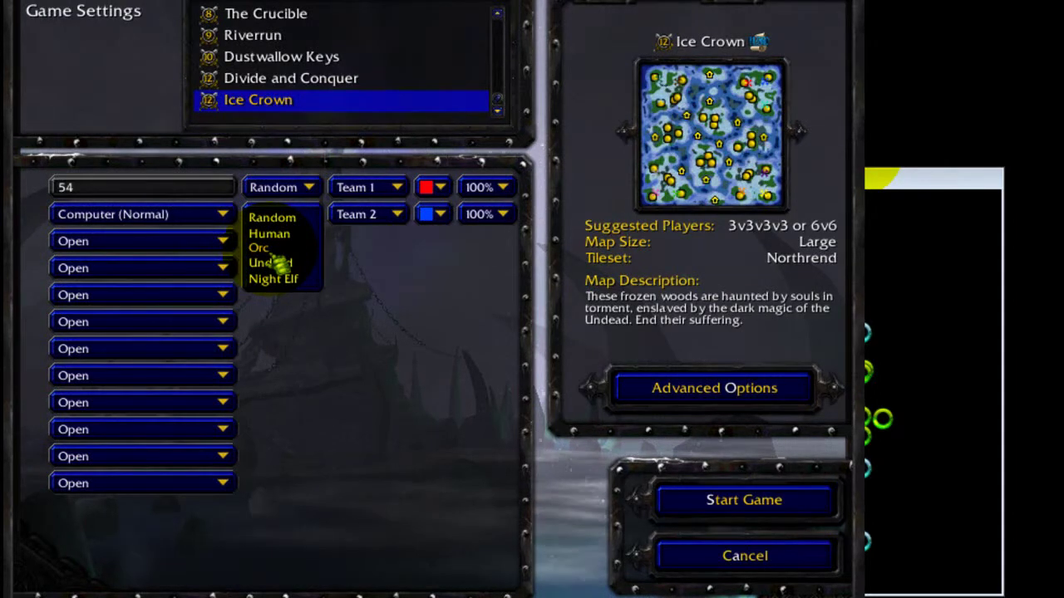
left_click(274, 279)
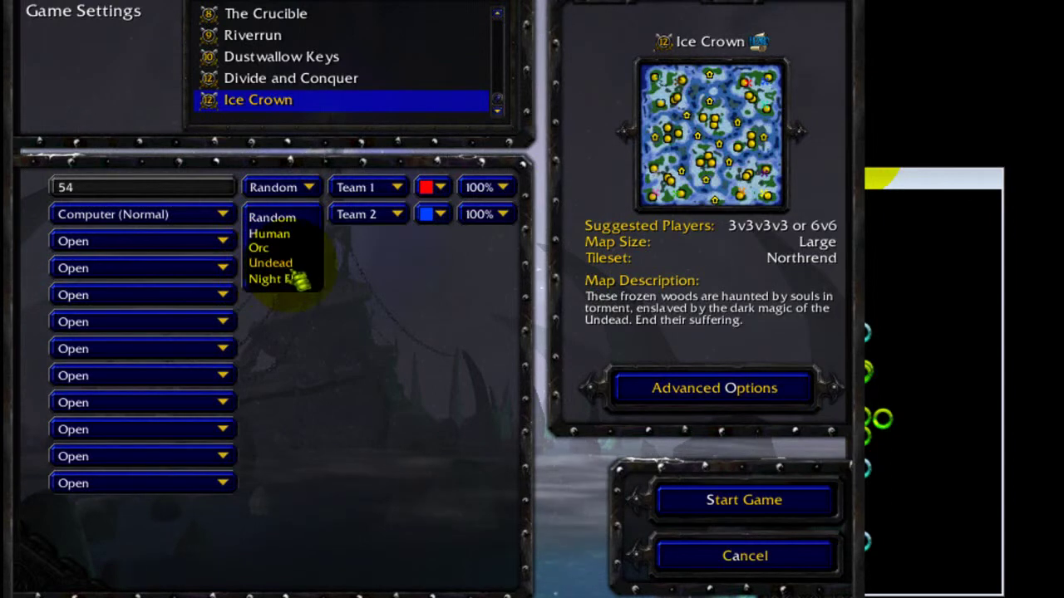
left_click(287, 277)
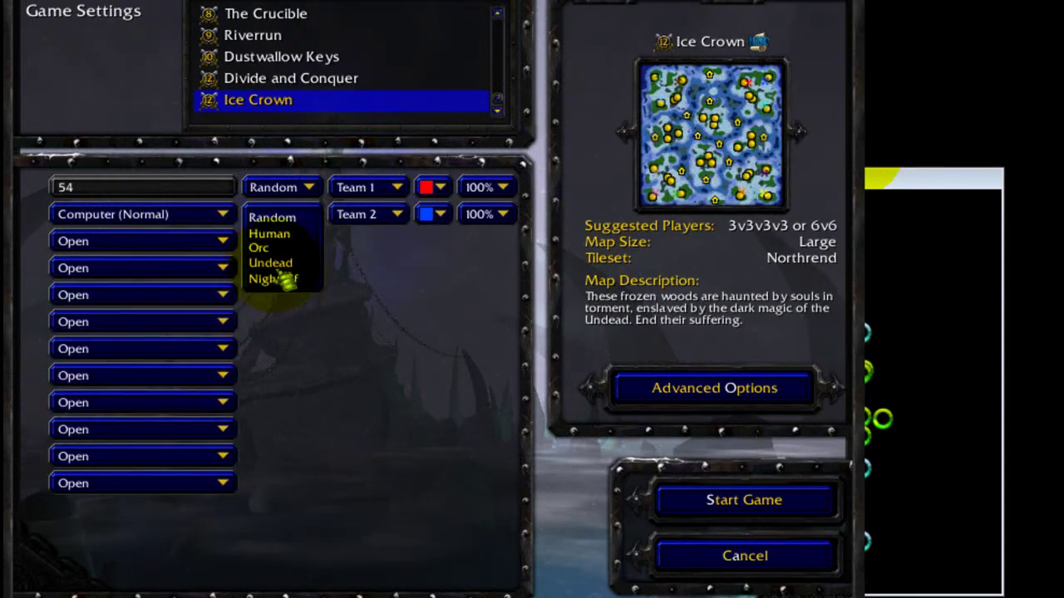
left_click(284, 279)
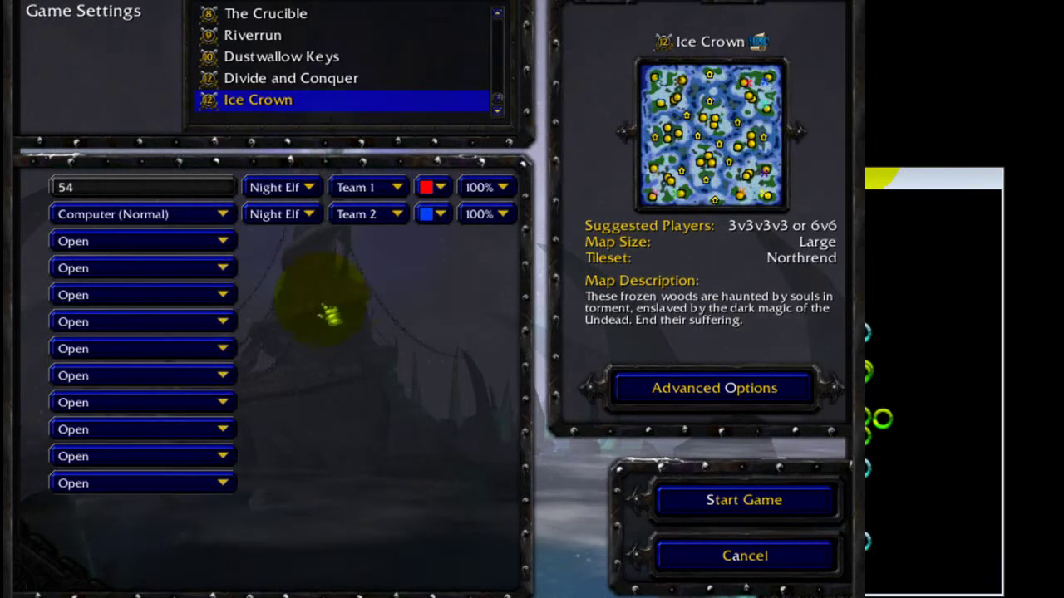
Assign the Night Elf computer in the second slot to Team 1
left_click(99, 241)
left_click(374, 221)
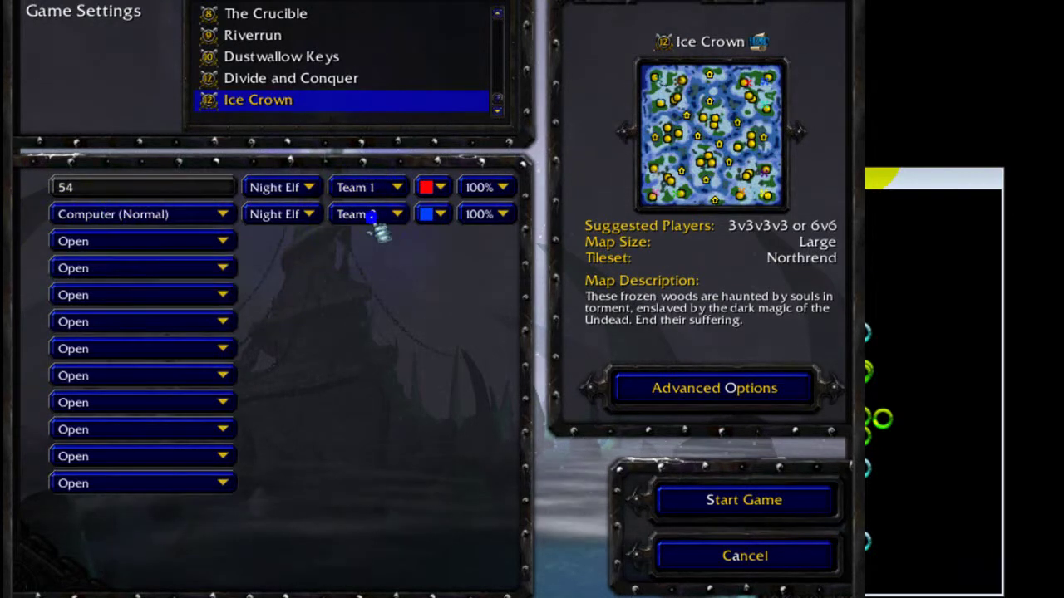
left_click(379, 218)
left_click(384, 243)
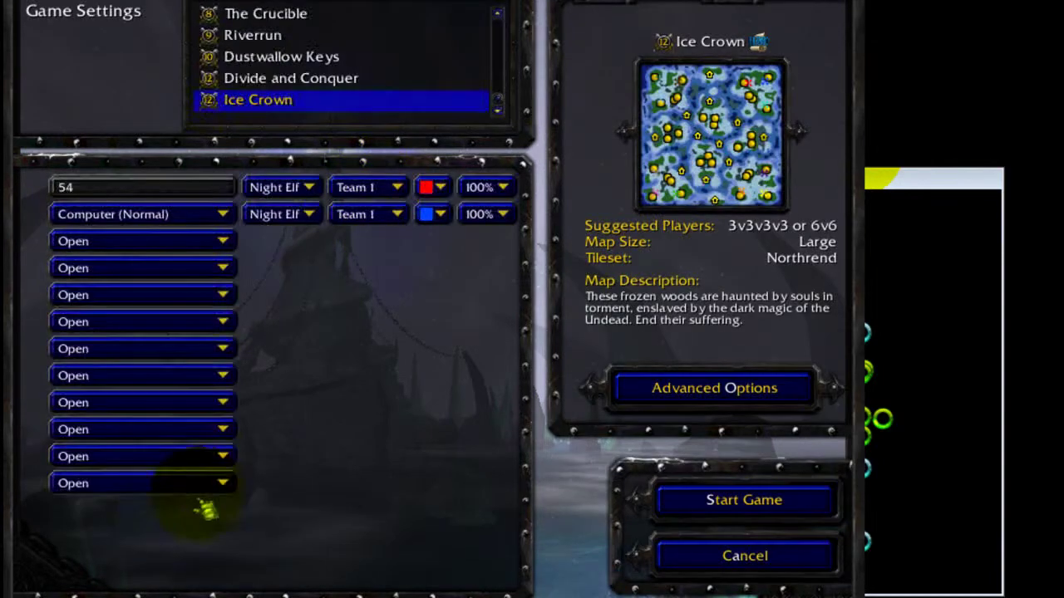
Fill the last two open player slots with Computer (Normal) opponents
left_click(200, 483)
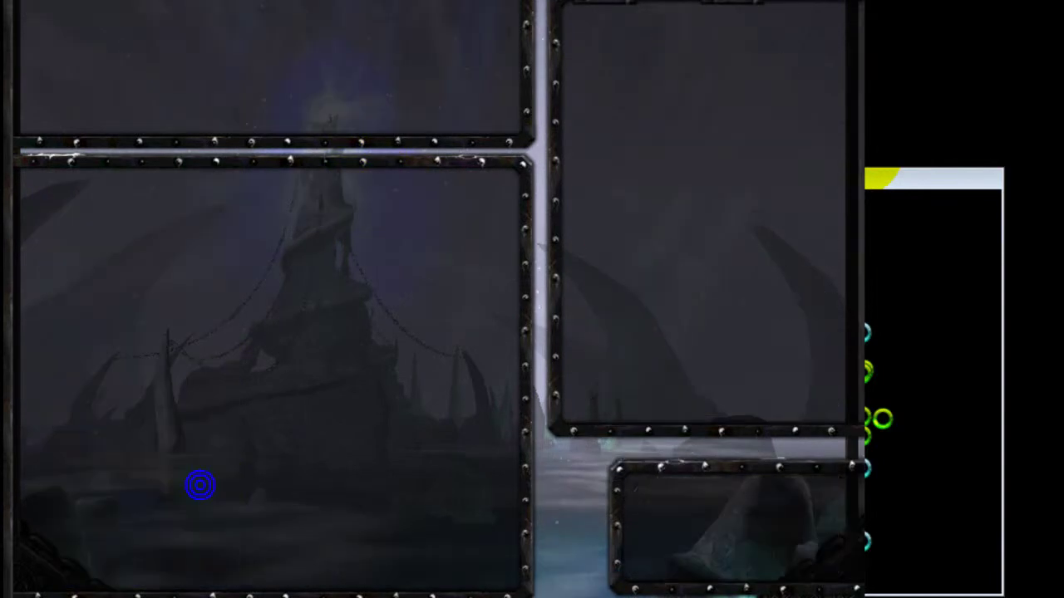
left_click(173, 560)
left_click(199, 457)
left_click(194, 527)
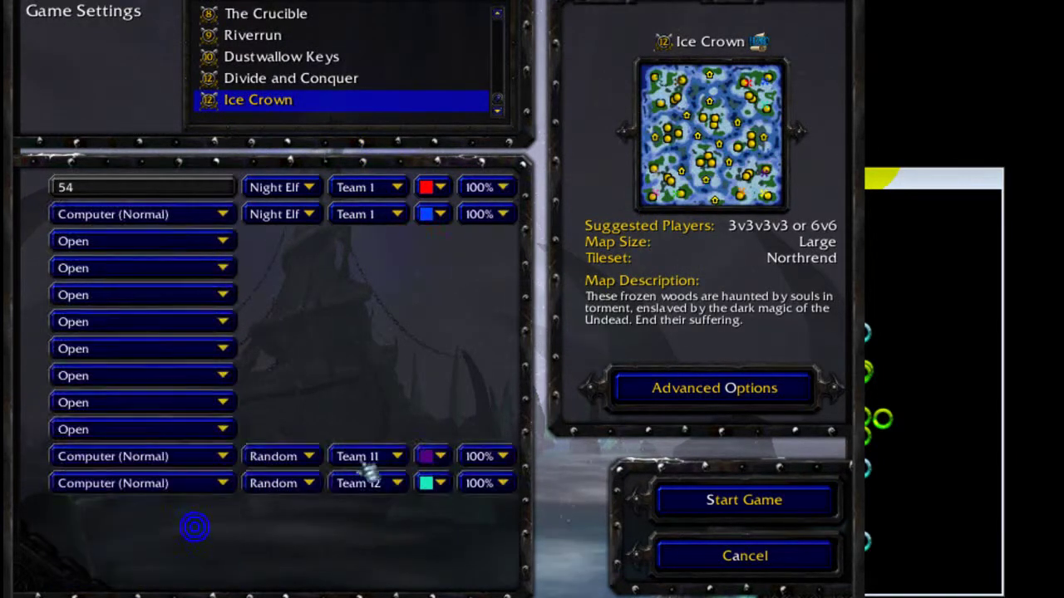
Move the second-to-last computer to Team 12 with Human as its race, and choose the last computer's race
left_click(395, 453)
left_click(392, 426)
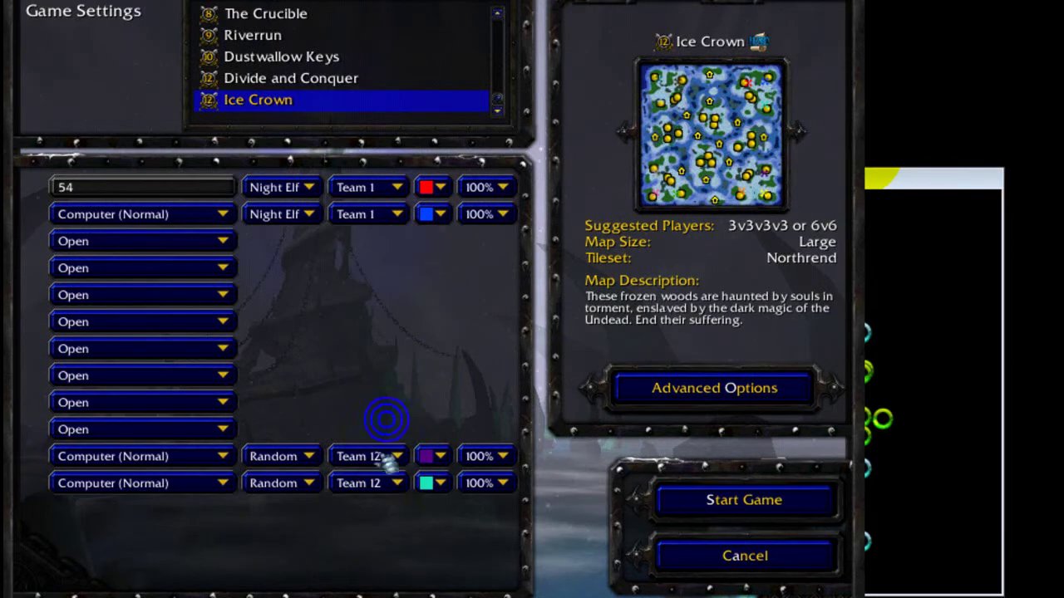
left_click(276, 490)
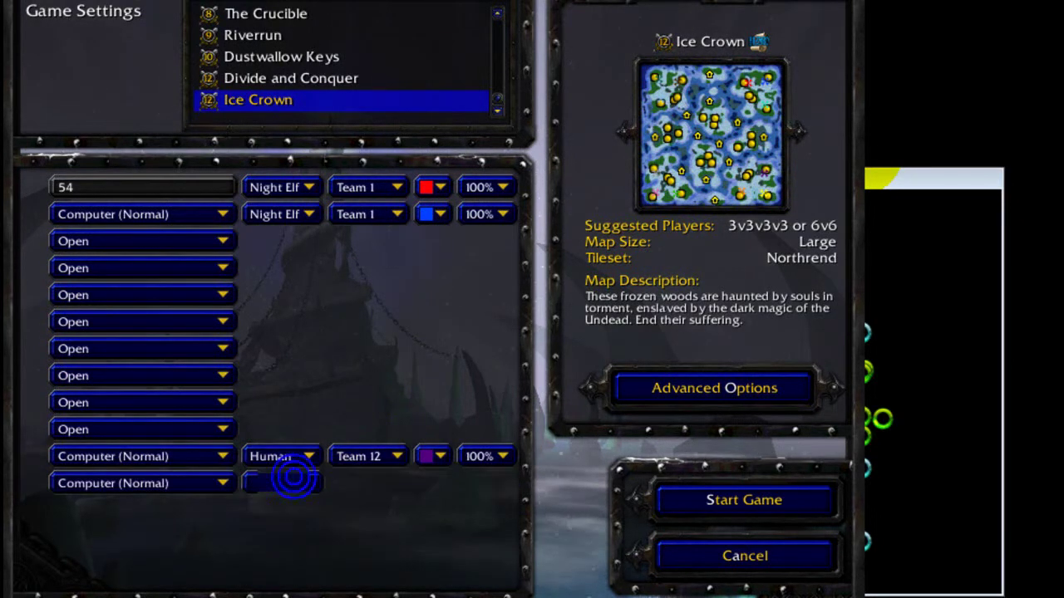
left_click(295, 524)
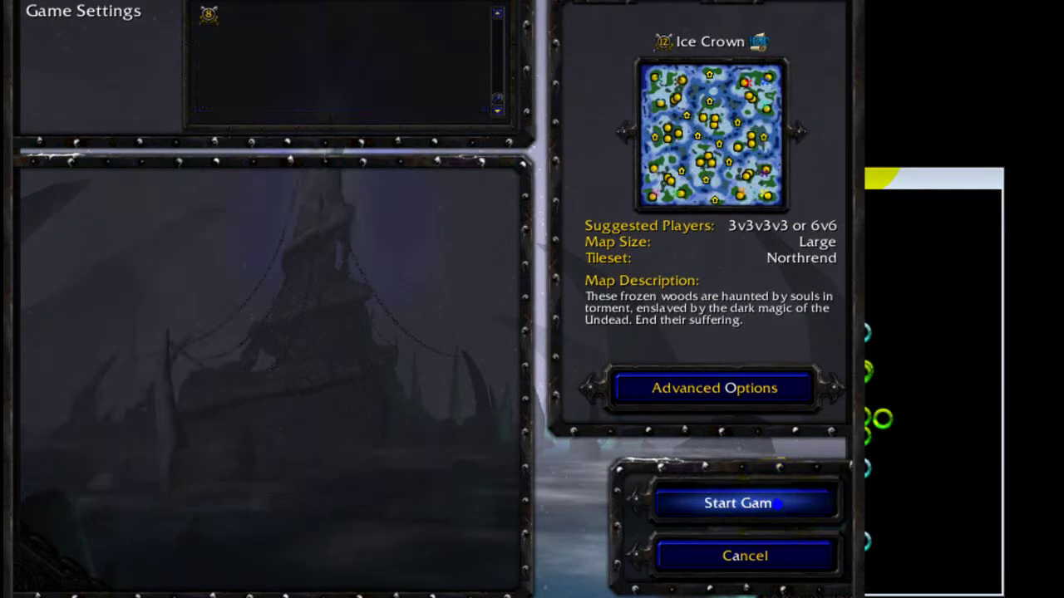
Start the custom game on Ice Crown and try the build command of the selected Wisp
left_click(782, 509)
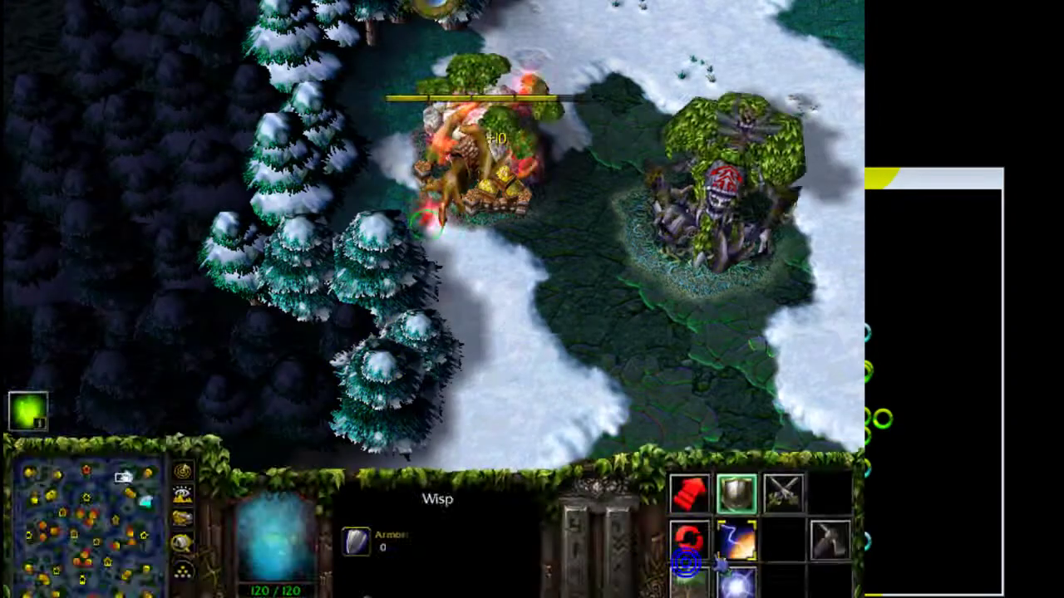
key("b")
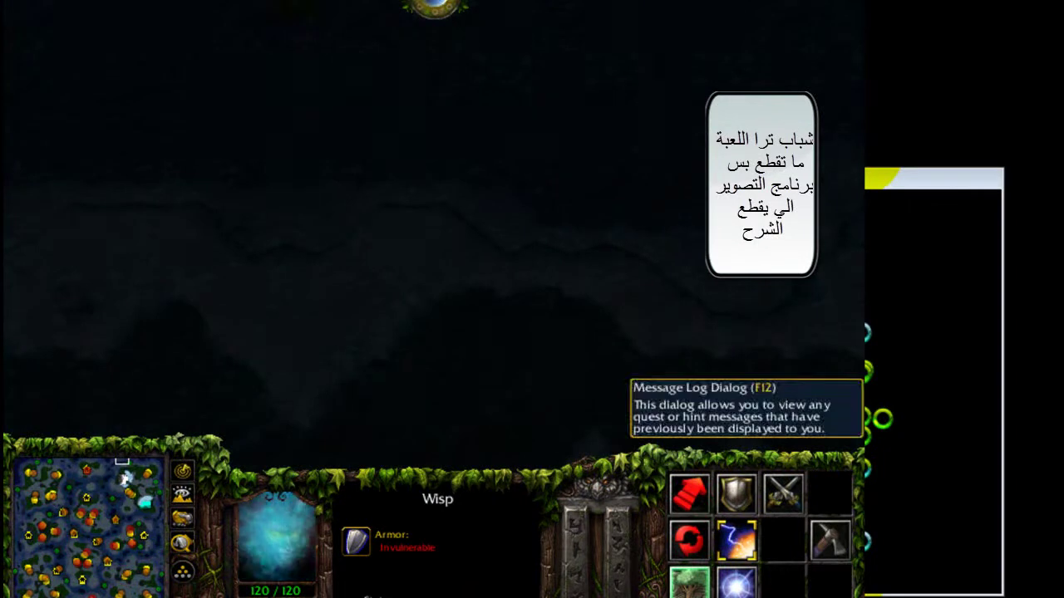
End the running match by exiting the program from the end game options and confirming the exit
key("F10")
left_click(472, 311)
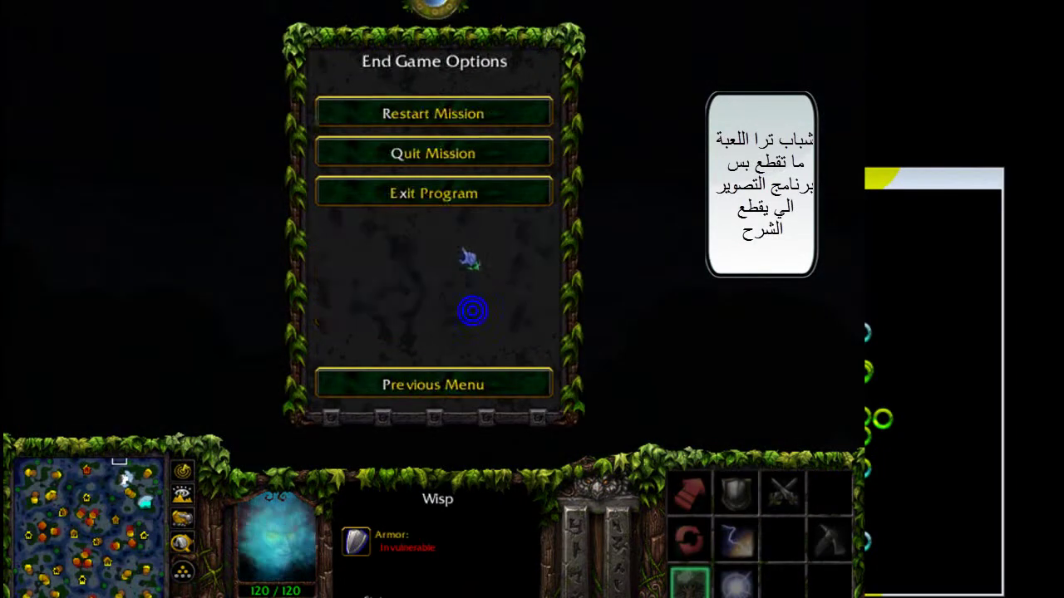
left_click(464, 196)
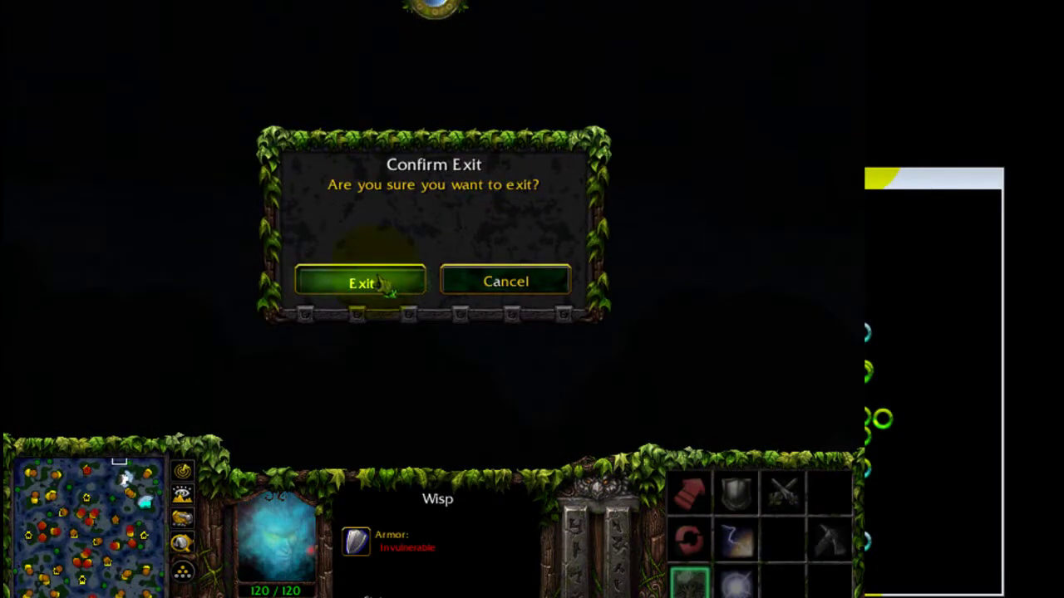
left_click(384, 286)
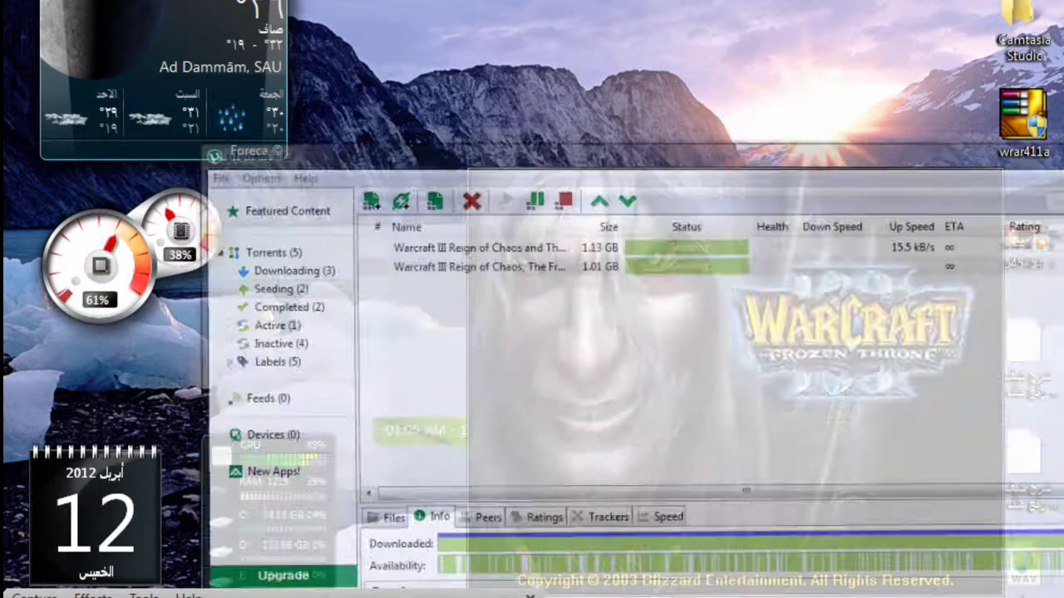
key("super+Tab")
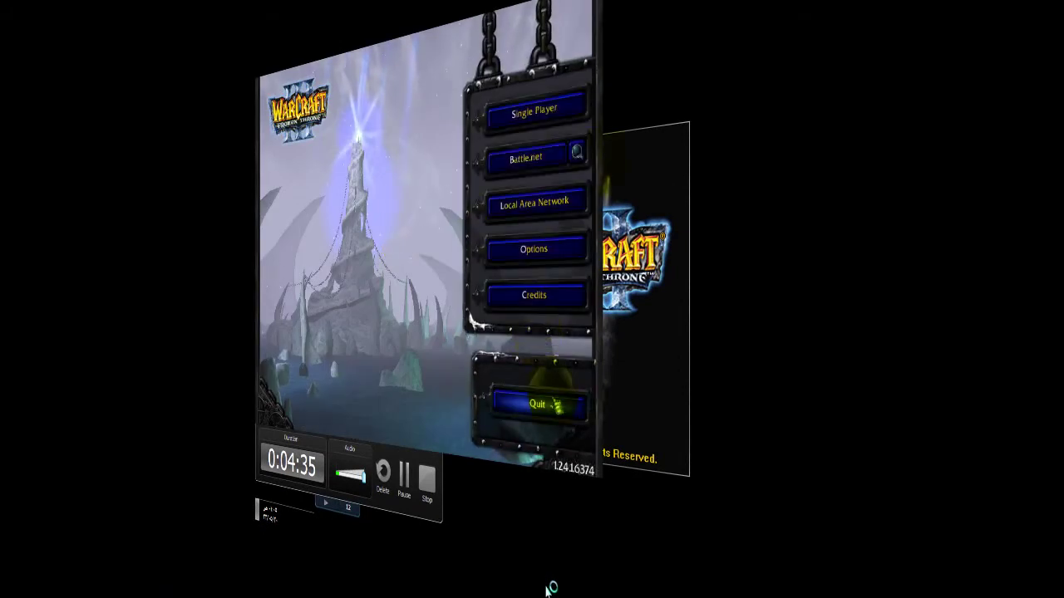
key("super+Tab")
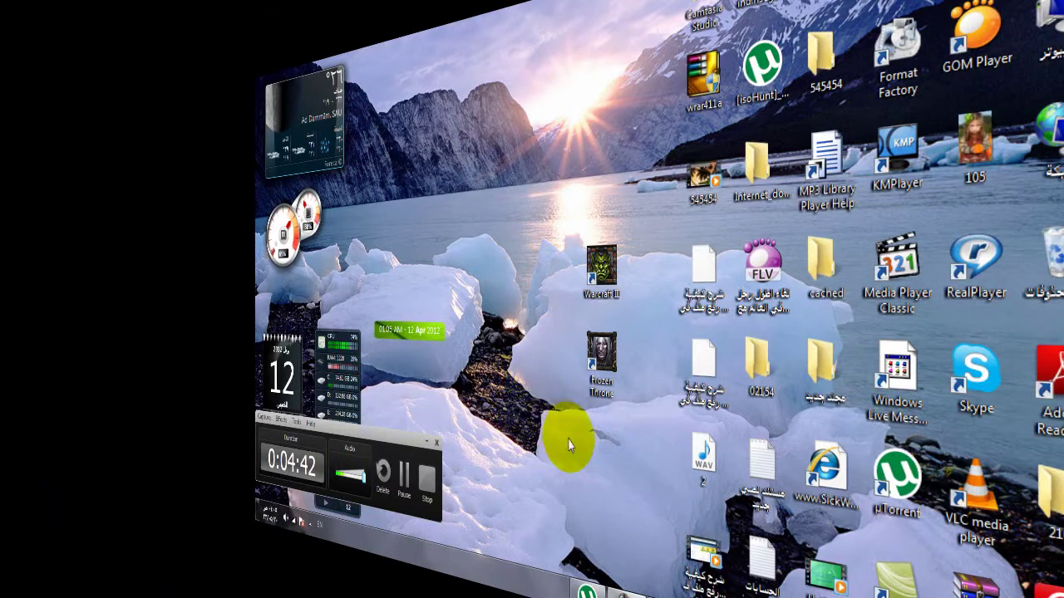
left_click_drag(561, 470, 456, 244)
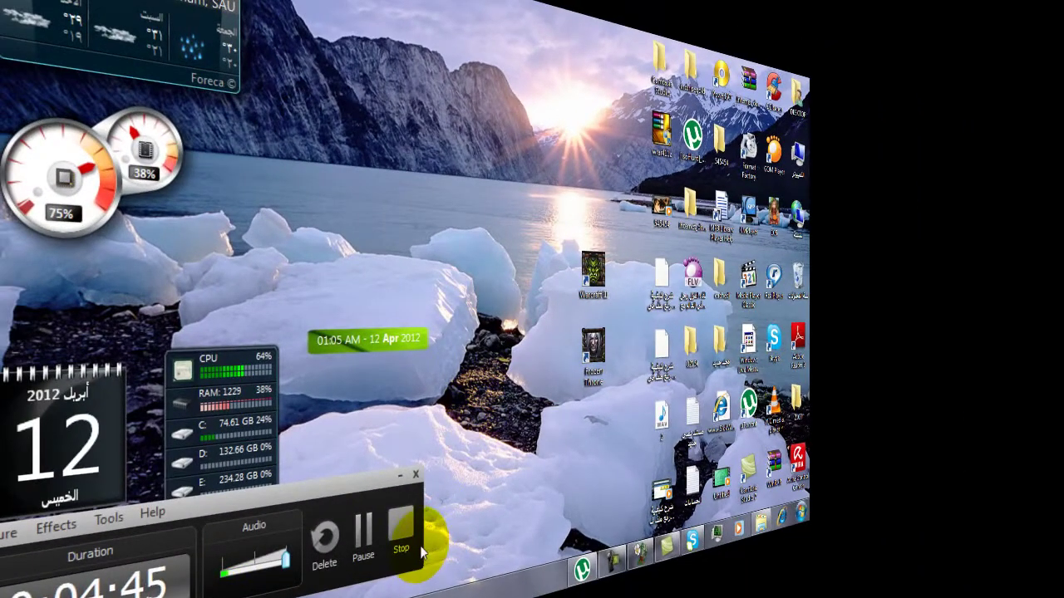